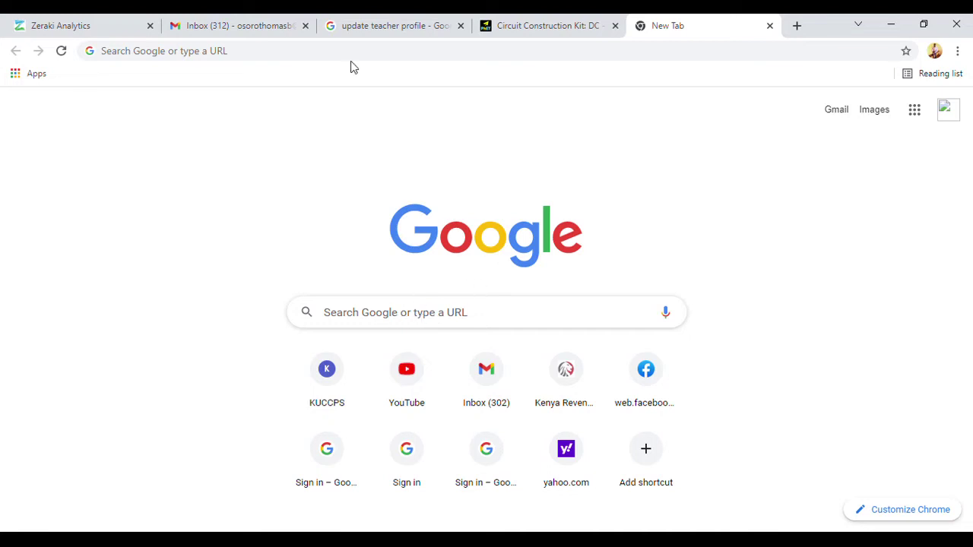
- Look up the PhET DC circuit virtual lab address and switch to the already open Circuit Construction Kit: DC simulation
{"action": "left_click", "coordinate": [281, 54]}
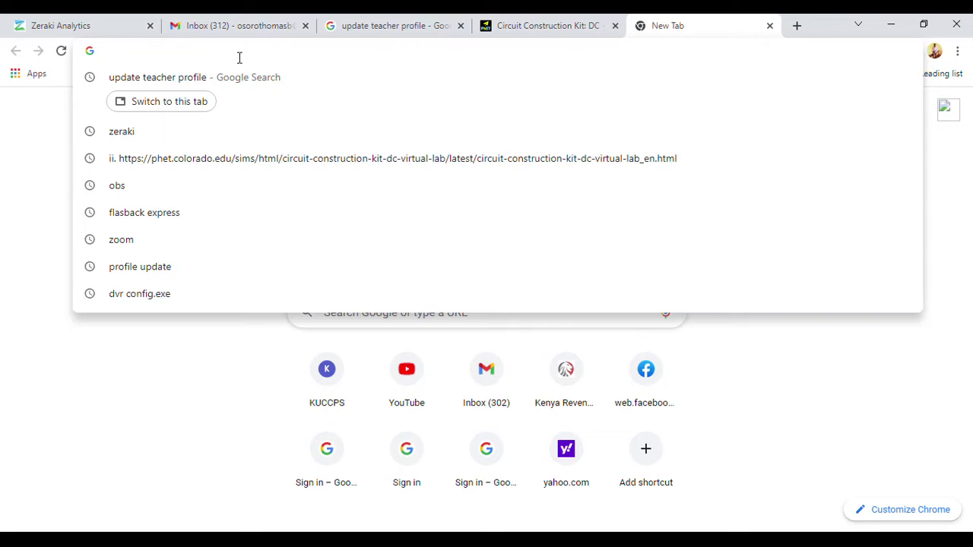
{"action": "type", "text": "ii. https://phet.colorado.edu/sims/html/circuit-construction-kit-dc-virtual-lab/latest/circuit-construction-kit-dc-virtual-lab_en.html"}
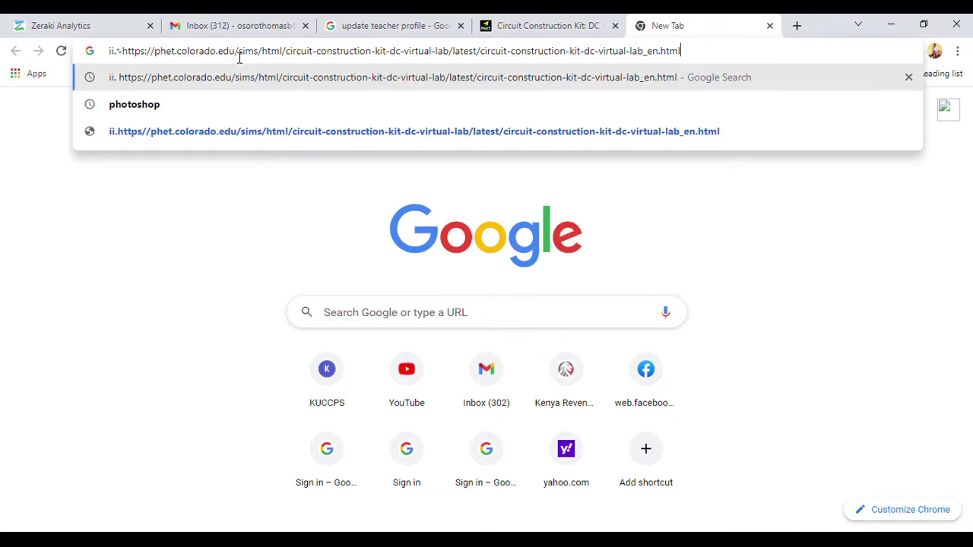
{"action": "key", "text": "Return"}
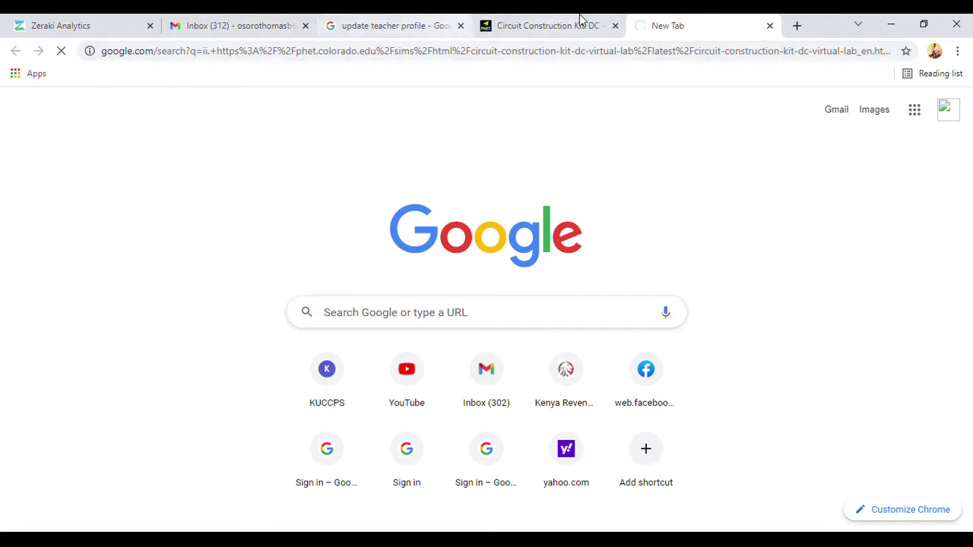
{"action": "left_click", "coordinate": [549, 31]}
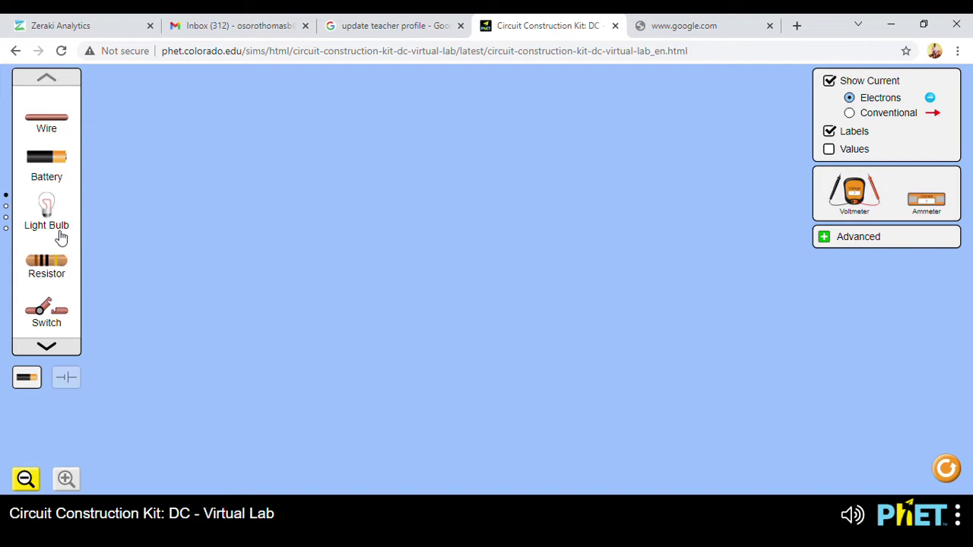
- Browse through all the pages of available circuit components and return to the first page
{"action": "left_click", "coordinate": [47, 347]}
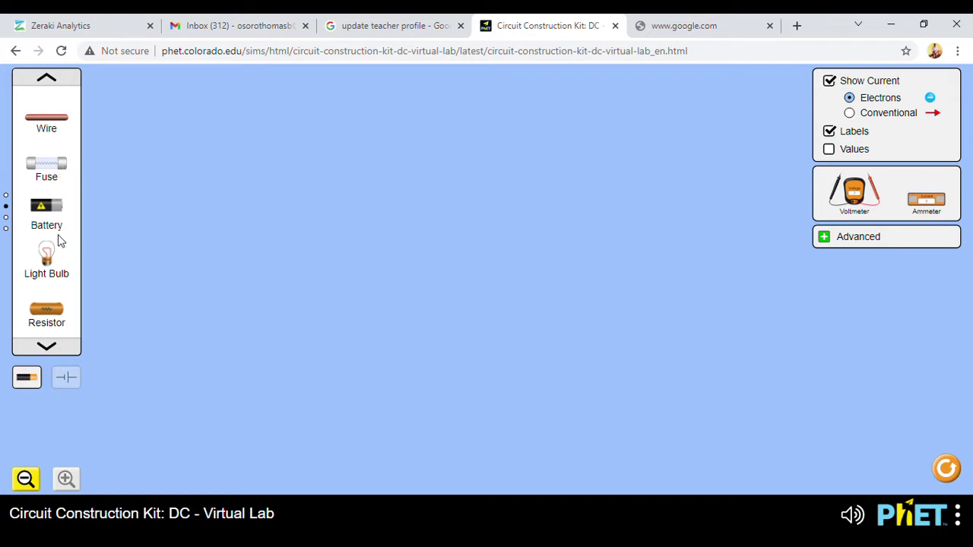
{"action": "left_click", "coordinate": [47, 347]}
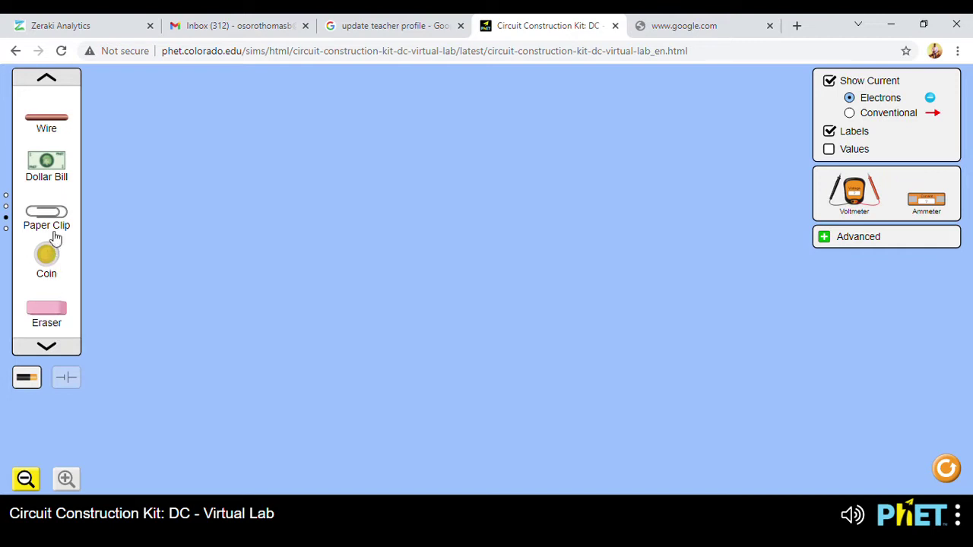
{"action": "left_click", "coordinate": [56, 348]}
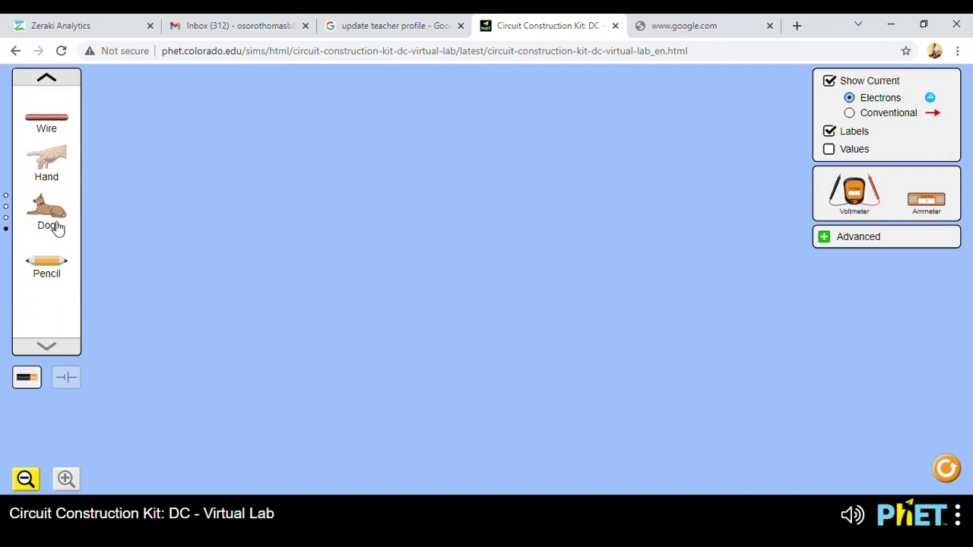
{"action": "left_click", "coordinate": [47, 79]}
{"action": "left_click", "coordinate": [47, 79]}
{"action": "left_click", "coordinate": [47, 79]}
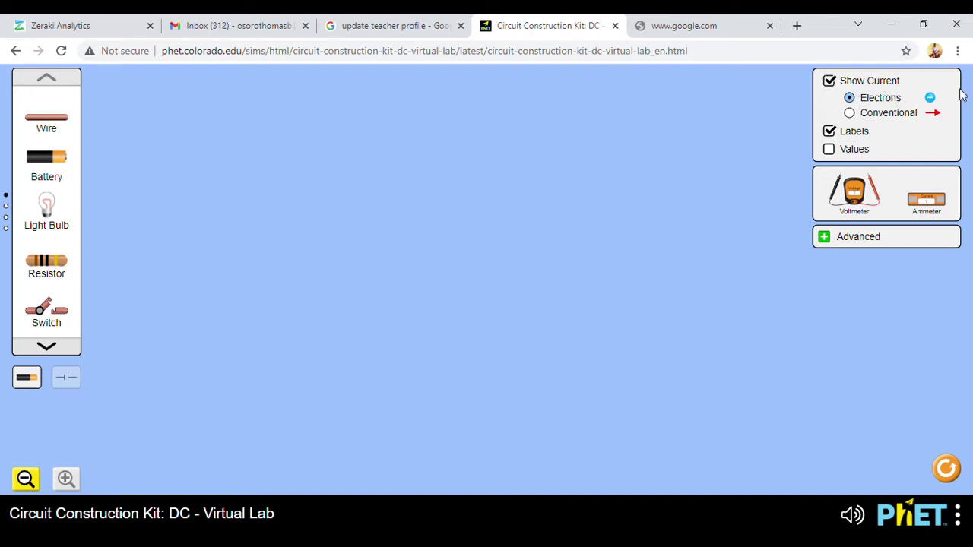
- Try the Conventional current display and restore Electrons, then try the Add Real Bulbs option in the Advanced settings and turn it off
{"action": "left_click", "coordinate": [856, 120]}
{"action": "left_click", "coordinate": [849, 98]}
{"action": "left_click", "coordinate": [833, 242]}
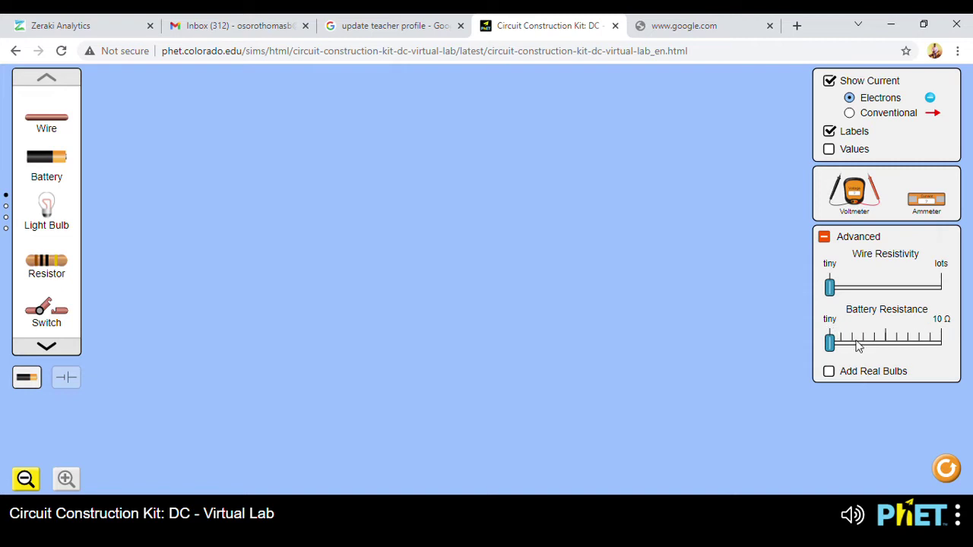
{"action": "left_click", "coordinate": [832, 374]}
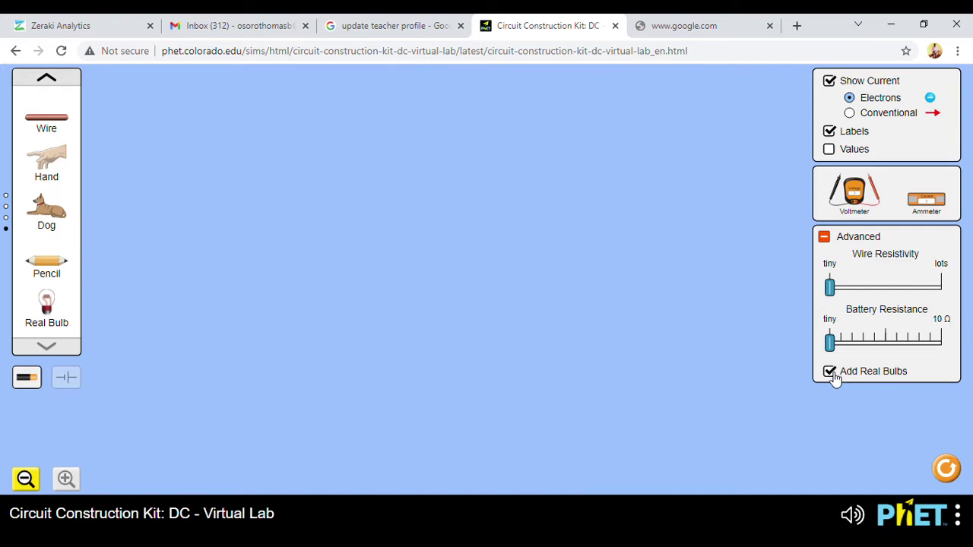
{"action": "left_click", "coordinate": [832, 374]}
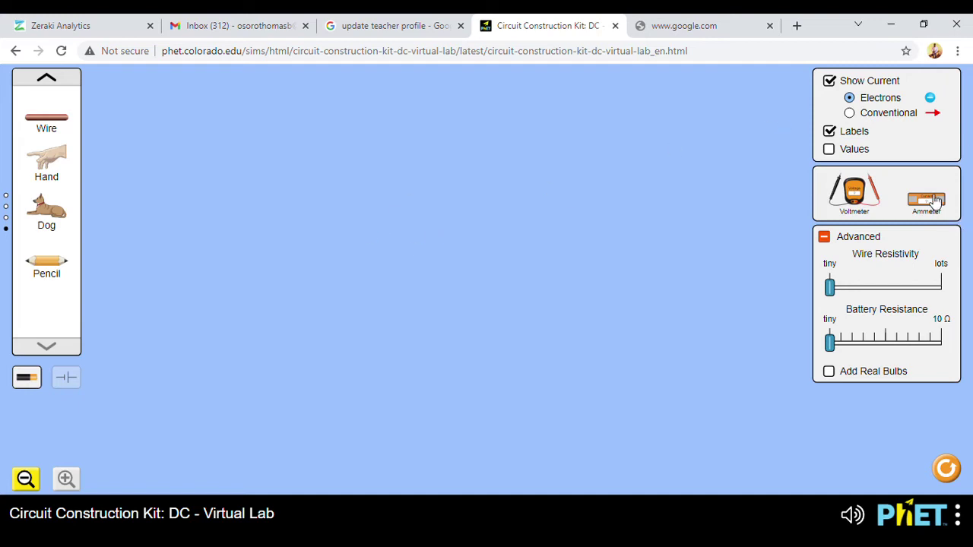
- Place an ammeter, a voltmeter, a switch, a light bulb and a battery in the empty work area
{"action": "left_click_drag", "start_coordinate": [935, 199], "coordinate": [340, 126]}
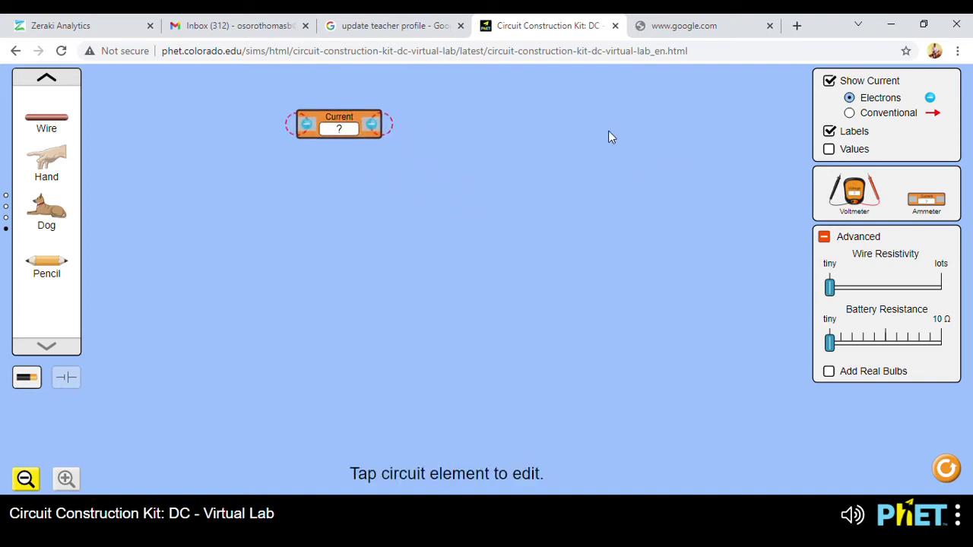
{"action": "left_click_drag", "start_coordinate": [854, 194], "coordinate": [437, 378]}
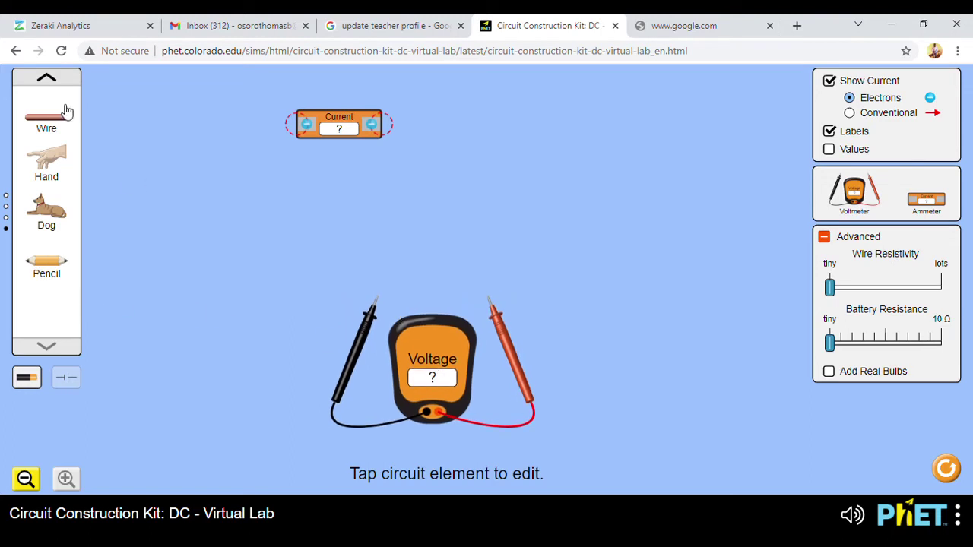
{"action": "left_click", "coordinate": [47, 77]}
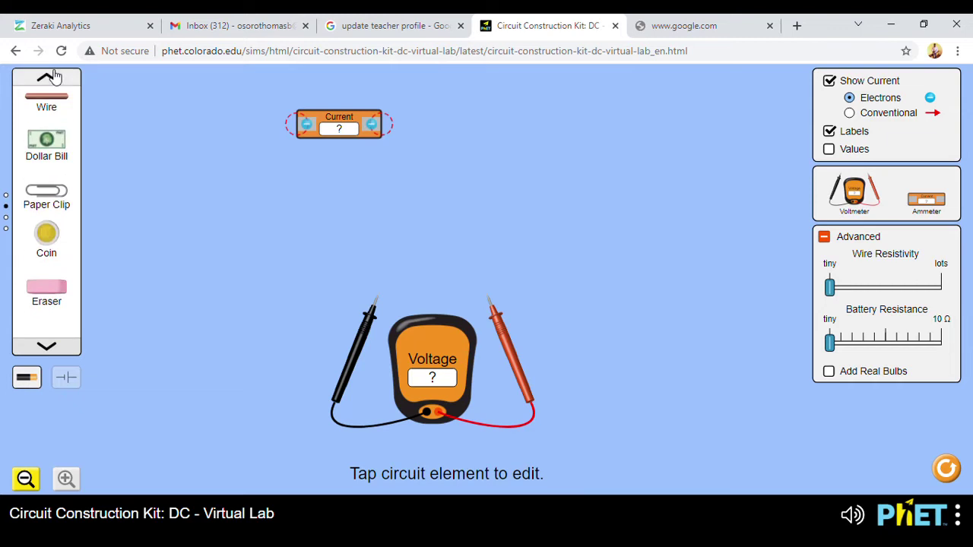
{"action": "left_click", "coordinate": [49, 76]}
{"action": "left_click", "coordinate": [49, 76]}
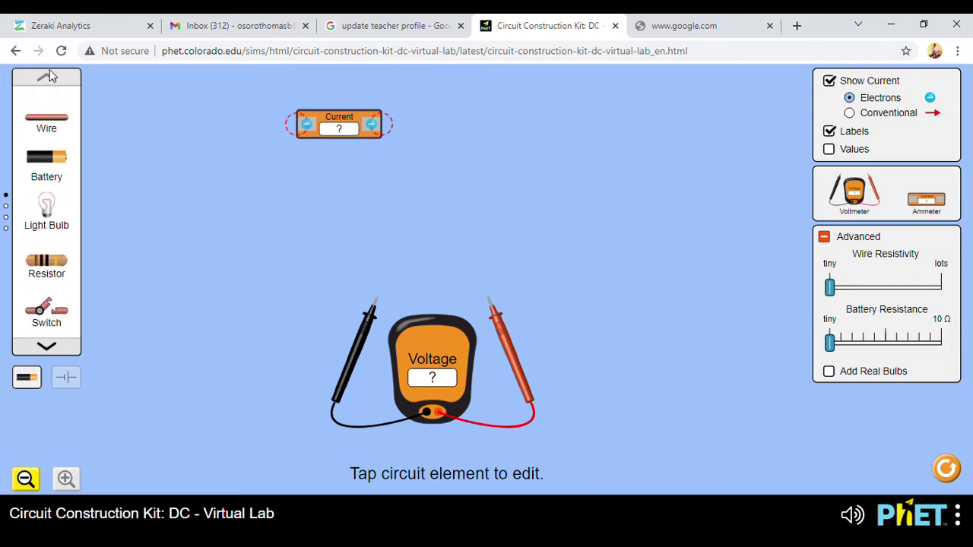
{"action": "left_click_drag", "start_coordinate": [52, 312], "coordinate": [660, 360]}
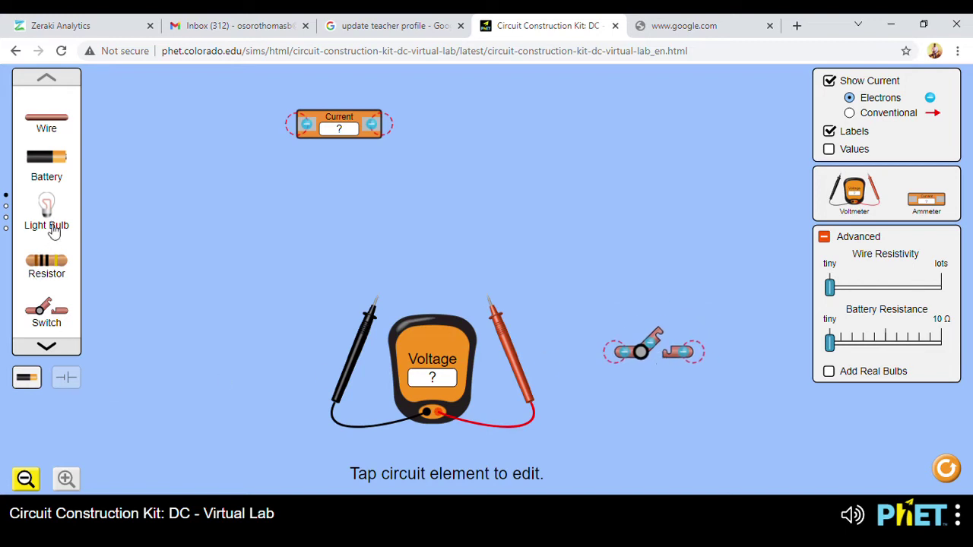
{"action": "left_click_drag", "start_coordinate": [46, 217], "coordinate": [525, 160]}
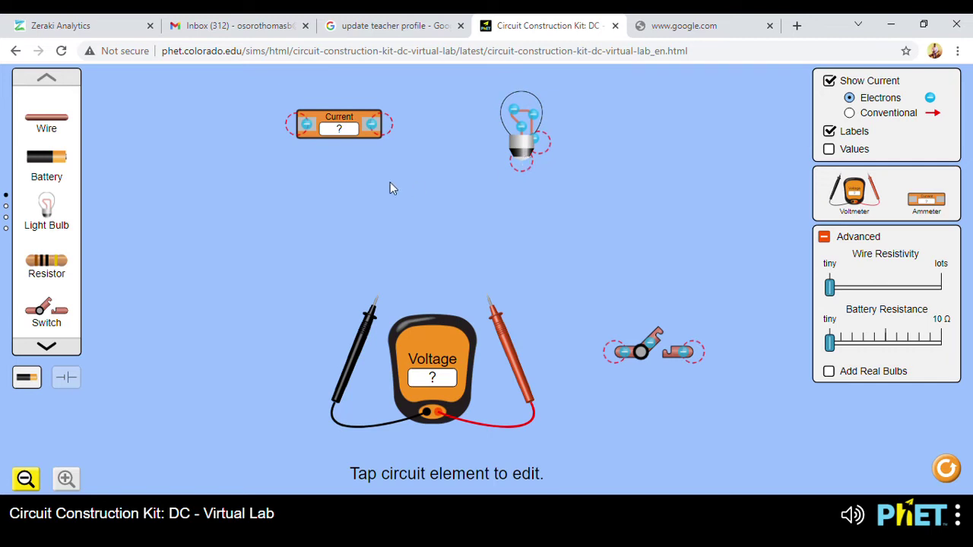
{"action": "left_click_drag", "start_coordinate": [52, 163], "coordinate": [431, 263]}
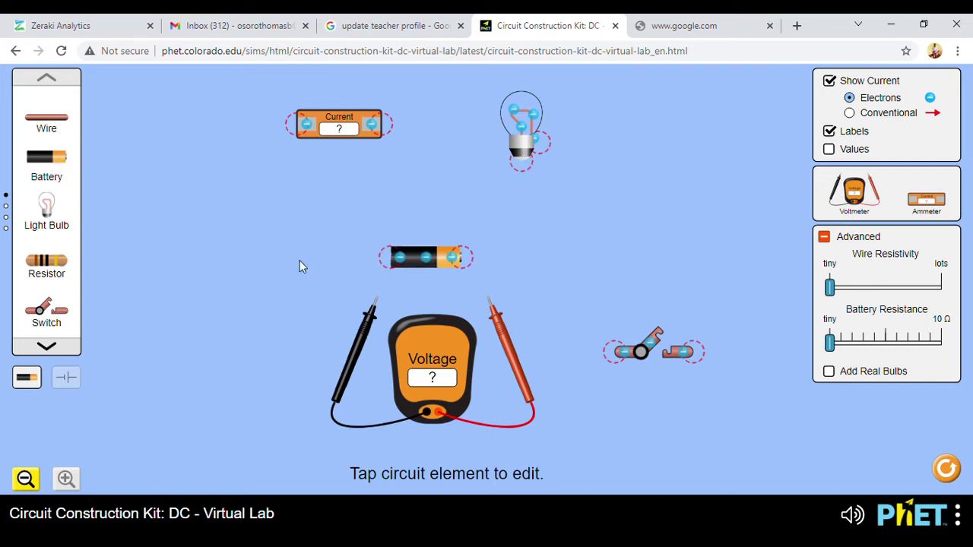
{"action": "mouse_move", "coordinate": [43, 163]}
{"action": "left_mouse_down"}
{"action": "mouse_move", "coordinate": [283, 194]}
{"action": "mouse_move", "coordinate": [351, 243]}
{"action": "mouse_move", "coordinate": [356, 270]}
{"action": "mouse_move", "coordinate": [134, 217]}
{"action": "mouse_move", "coordinate": [83, 163]}
{"action": "mouse_move", "coordinate": [61, 185]}
{"action": "mouse_move", "coordinate": [47, 172]}
{"action": "left_mouse_up"}
- Move the voltmeter, both its probes and the battery lower to make room for the circuit
{"action": "left_click_drag", "start_coordinate": [439, 356], "coordinate": [445, 391]}
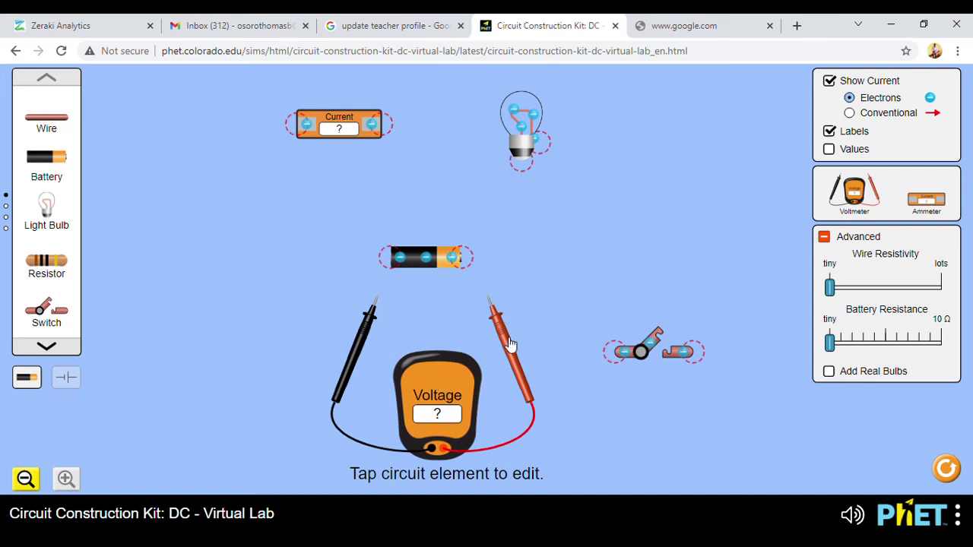
{"action": "left_click_drag", "start_coordinate": [510, 343], "coordinate": [564, 410]}
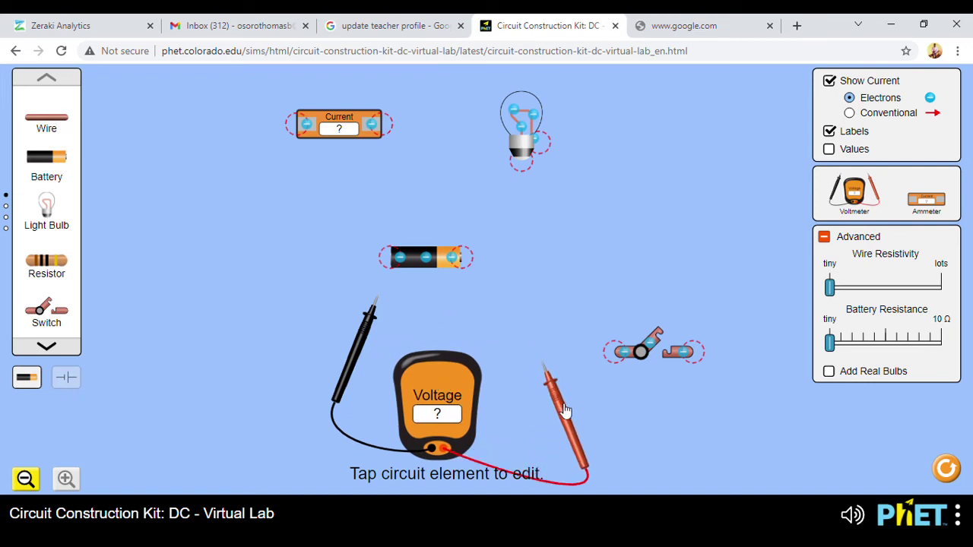
{"action": "left_click_drag", "start_coordinate": [374, 343], "coordinate": [319, 418]}
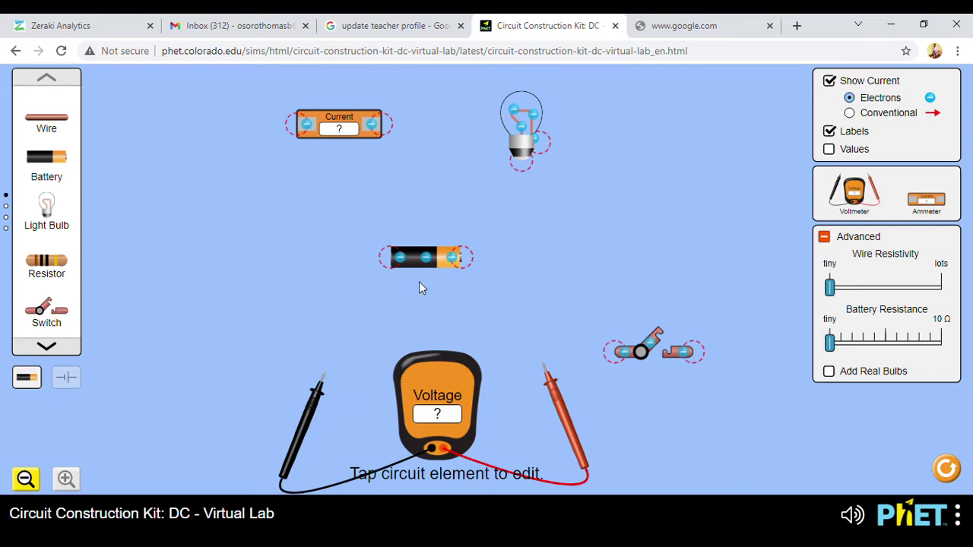
{"action": "left_click_drag", "start_coordinate": [428, 260], "coordinate": [442, 304]}
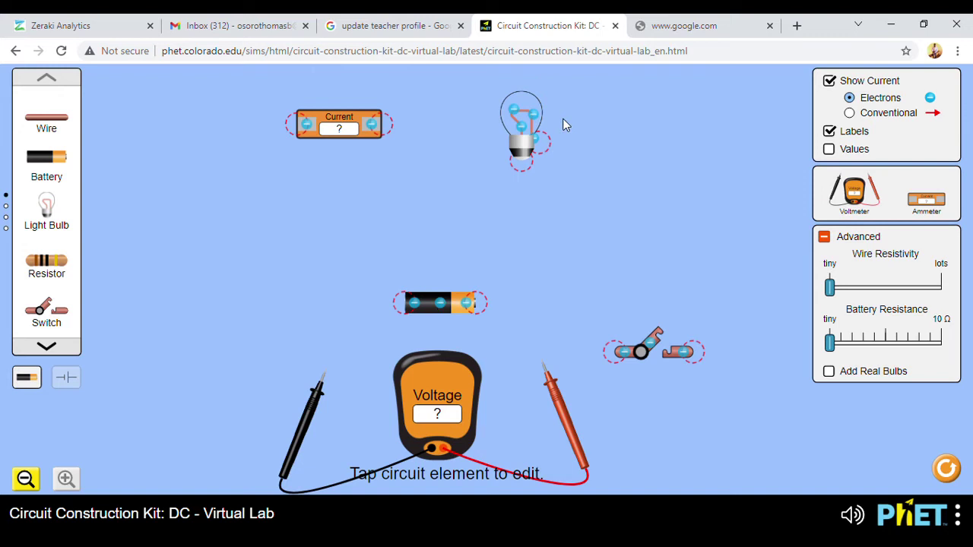
- Stand the ammeter upright above the switch and shift the light bulb over so it sits above the battery
{"action": "left_click_drag", "start_coordinate": [304, 122], "coordinate": [722, 232]}
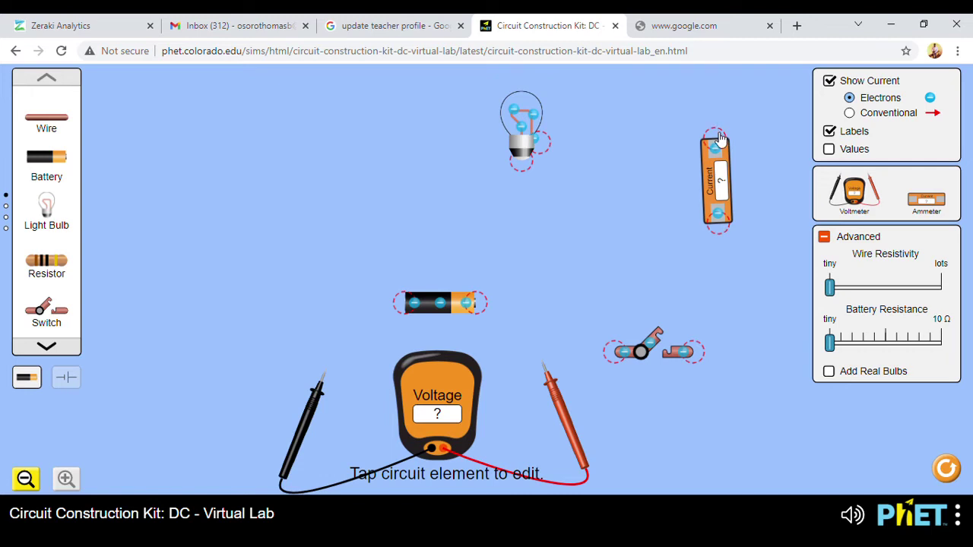
{"action": "left_click_drag", "start_coordinate": [720, 139], "coordinate": [716, 135]}
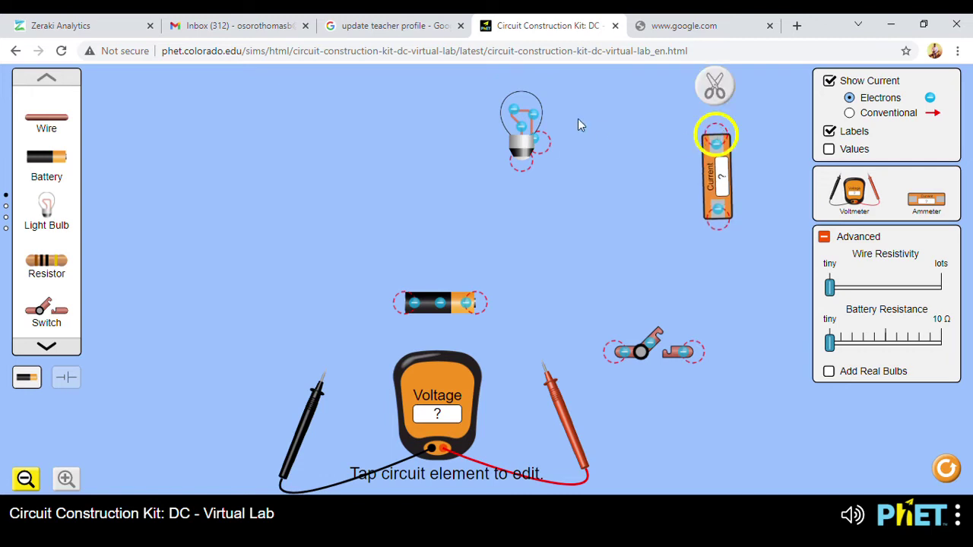
{"action": "left_click_drag", "start_coordinate": [537, 144], "coordinate": [436, 133]}
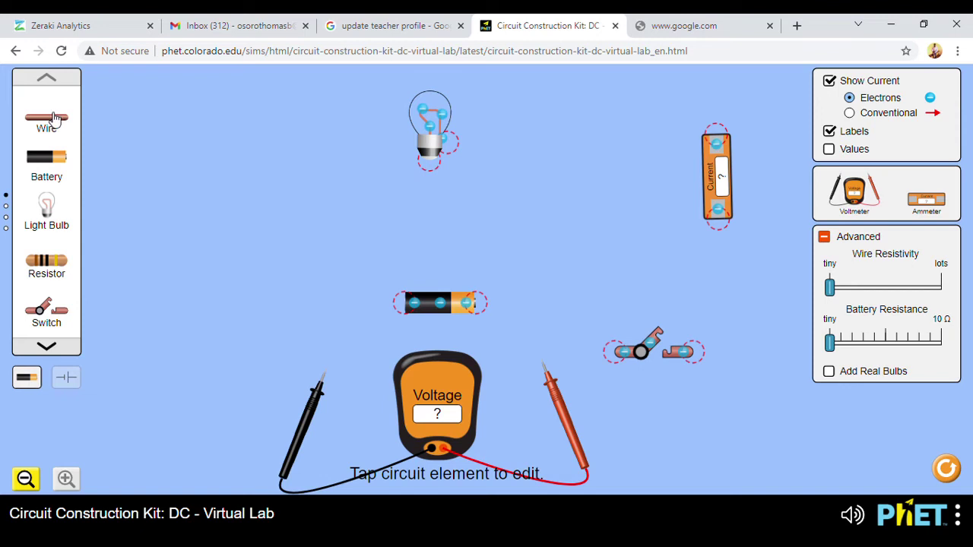
- Connect the battery's negative end to the light bulb's base with three wires forming the circuit's left side, straightening the upper corner
{"action": "left_click_drag", "start_coordinate": [55, 117], "coordinate": [172, 313]}
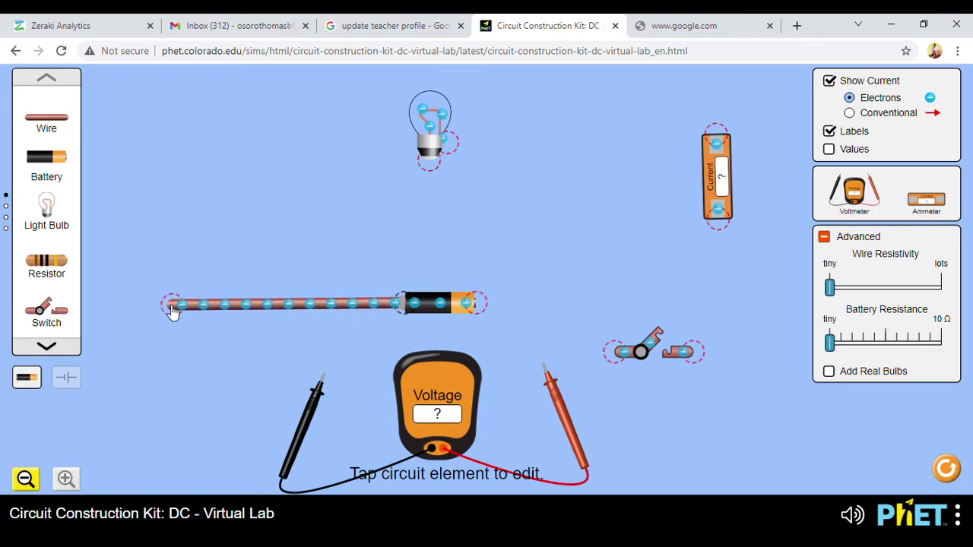
{"action": "left_click_drag", "start_coordinate": [42, 121], "coordinate": [172, 156]}
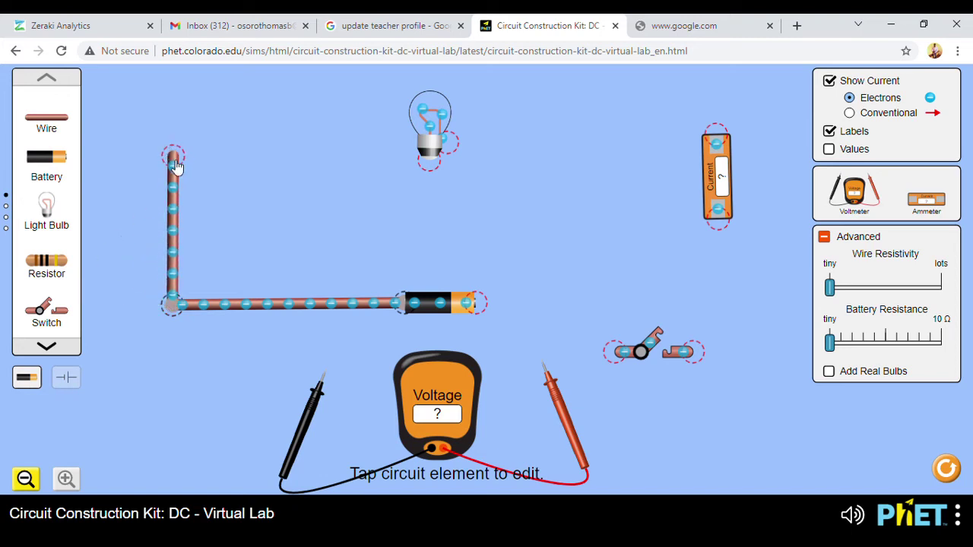
{"action": "left_click_drag", "start_coordinate": [56, 116], "coordinate": [436, 163]}
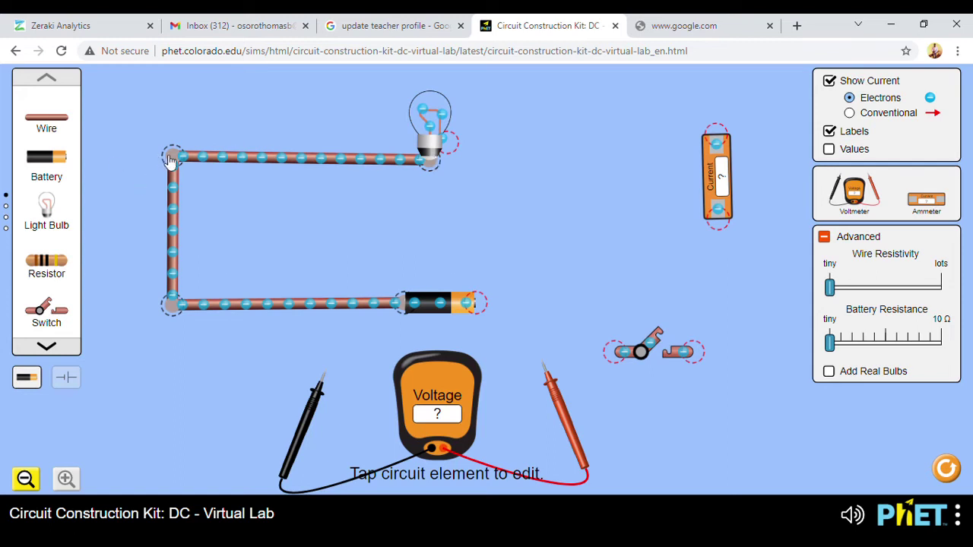
{"action": "left_click_drag", "start_coordinate": [171, 161], "coordinate": [172, 165]}
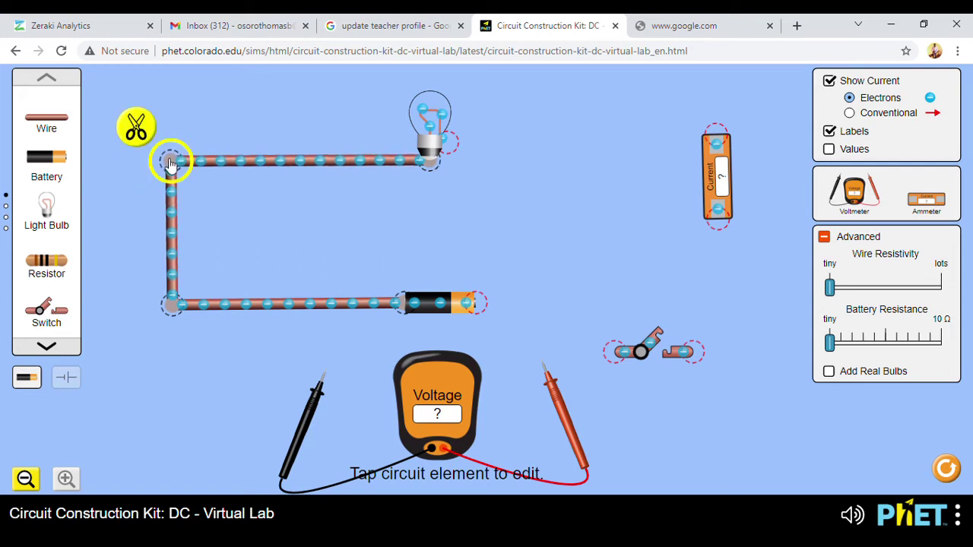
- Wire the bulb's side contact through the ammeter and the open switch to the battery's positive end, and level the switch with the battery
{"action": "left_click_drag", "start_coordinate": [47, 125], "coordinate": [724, 164]}
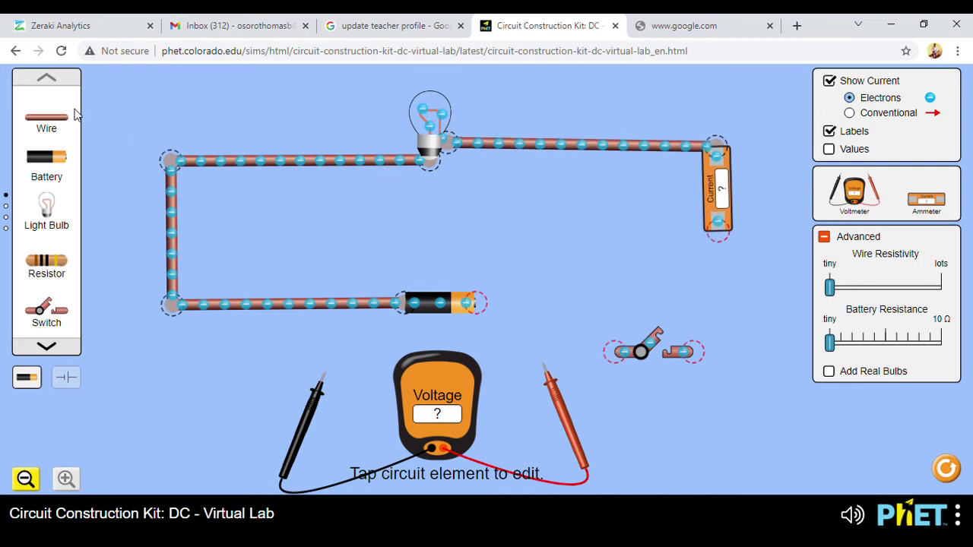
{"action": "left_click_drag", "start_coordinate": [65, 126], "coordinate": [716, 232]}
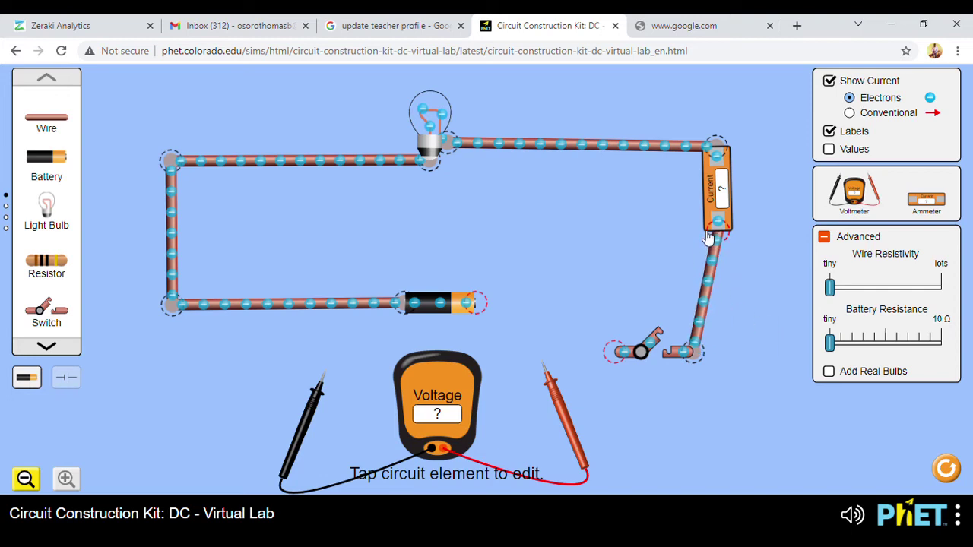
{"action": "left_click_drag", "start_coordinate": [697, 354], "coordinate": [725, 364]}
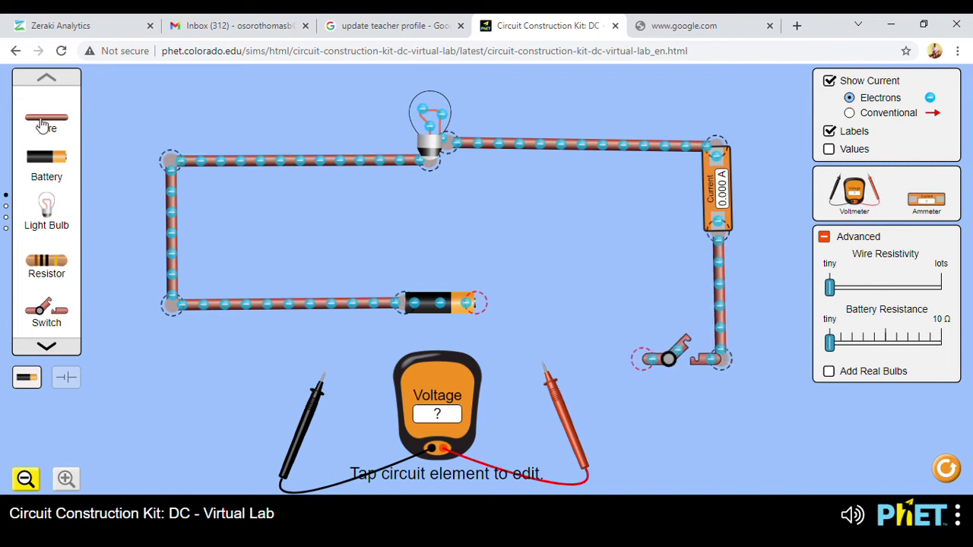
{"action": "left_click_drag", "start_coordinate": [43, 126], "coordinate": [480, 304]}
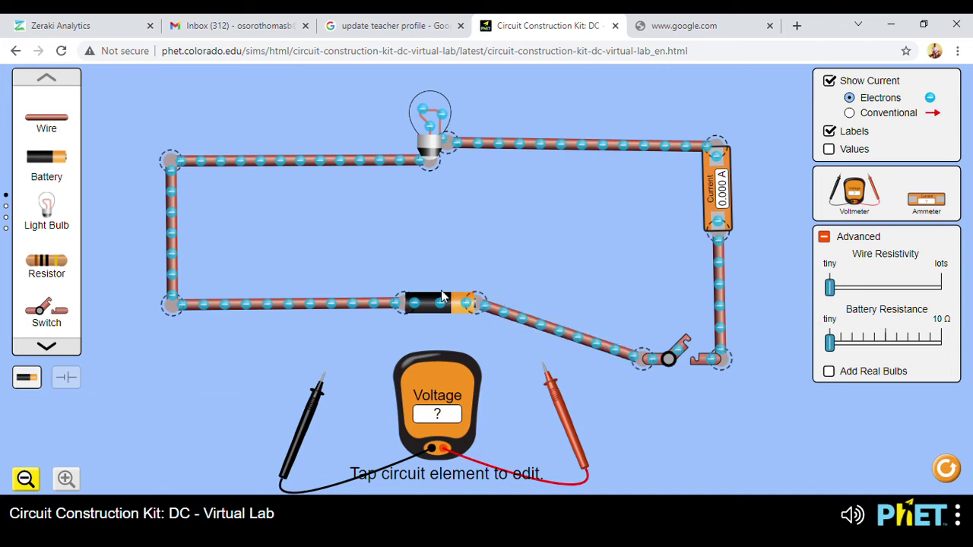
{"action": "left_click_drag", "start_coordinate": [710, 365], "coordinate": [712, 302]}
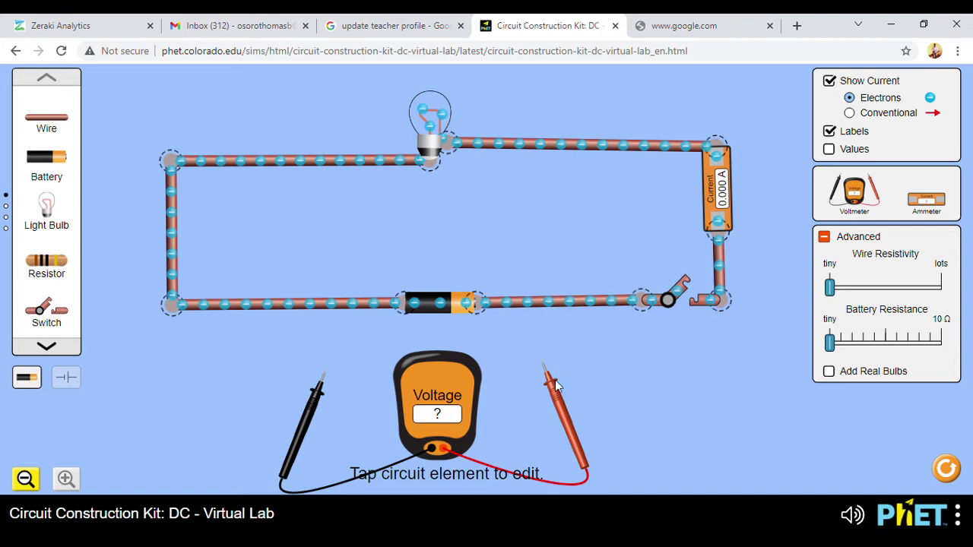
- Touch the red voltmeter probe to the wire at the battery's positive end and the black probe to the wire at its negative end
{"action": "left_click_drag", "start_coordinate": [555, 385], "coordinate": [563, 325]}
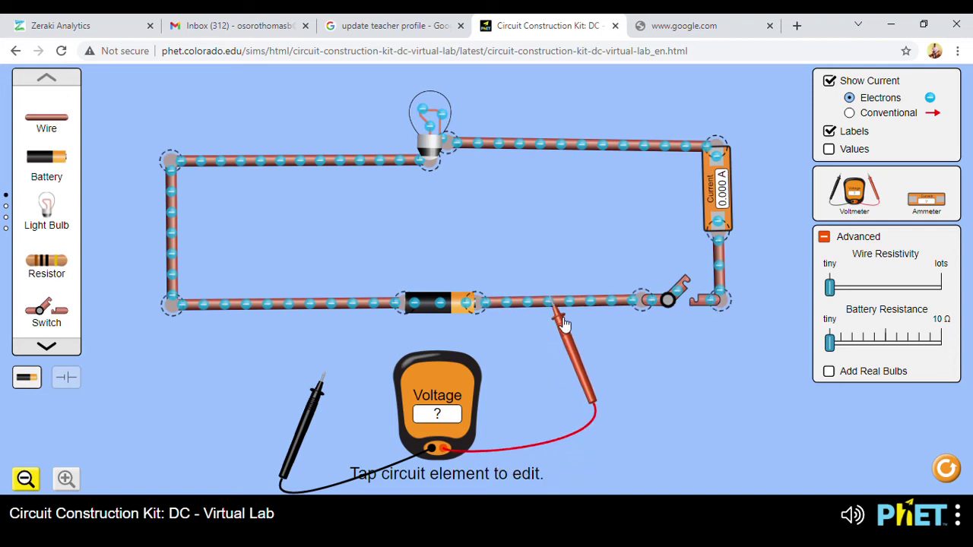
{"action": "left_click_drag", "start_coordinate": [315, 418], "coordinate": [319, 371]}
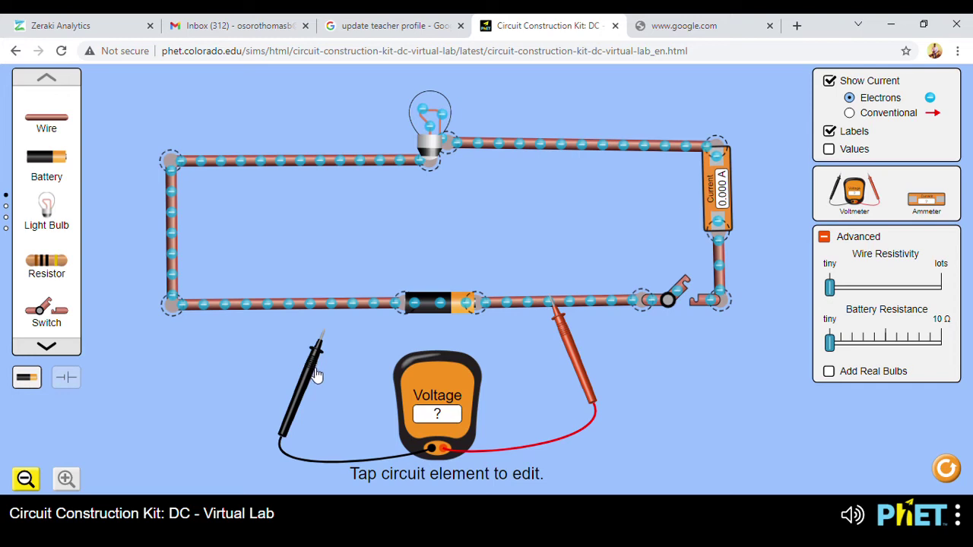
{"action": "left_click_drag", "start_coordinate": [317, 376], "coordinate": [322, 351]}
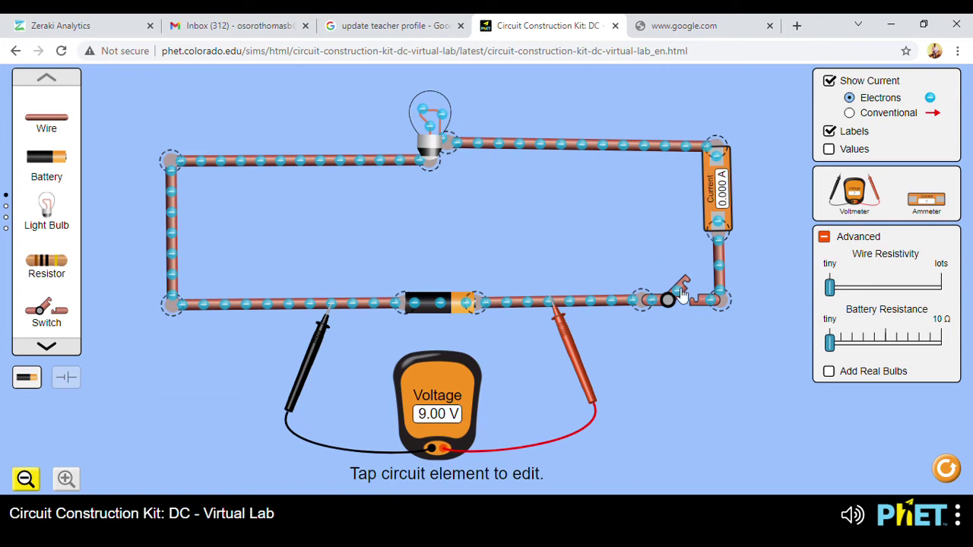
- Toggle the switch between closed and open repeatedly to compare the bulb and ammeter, and leave it closed
{"action": "left_click", "coordinate": [683, 294]}
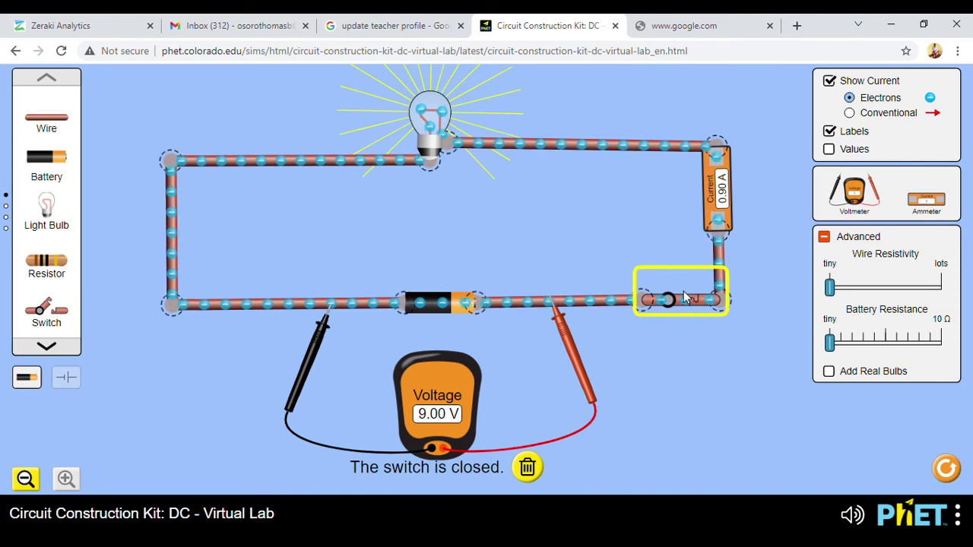
{"action": "left_click", "coordinate": [663, 289]}
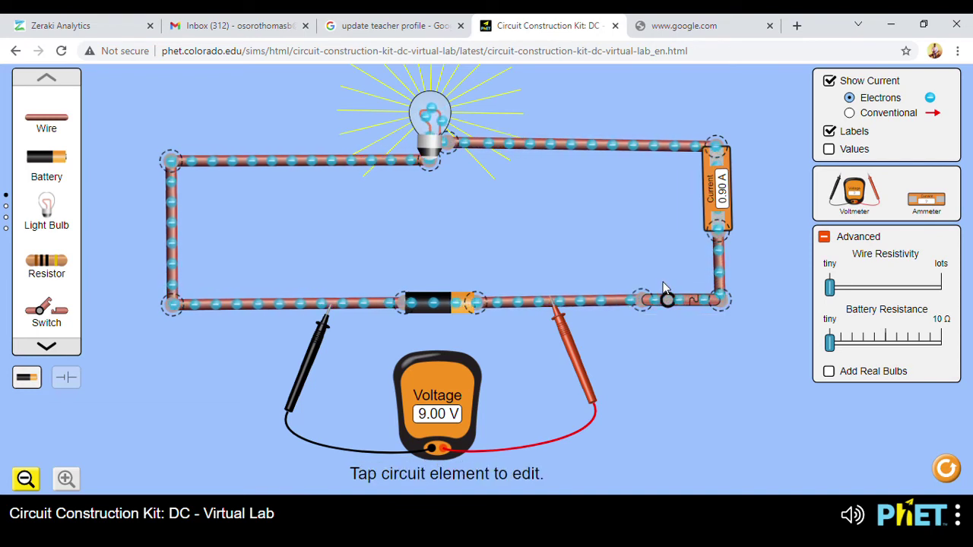
{"action": "left_click", "coordinate": [675, 301]}
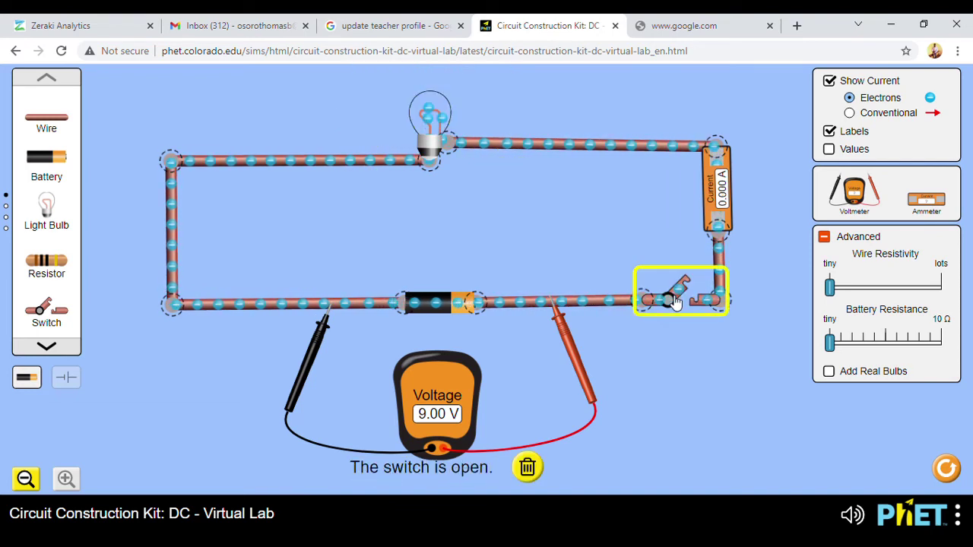
{"action": "left_click", "coordinate": [675, 301]}
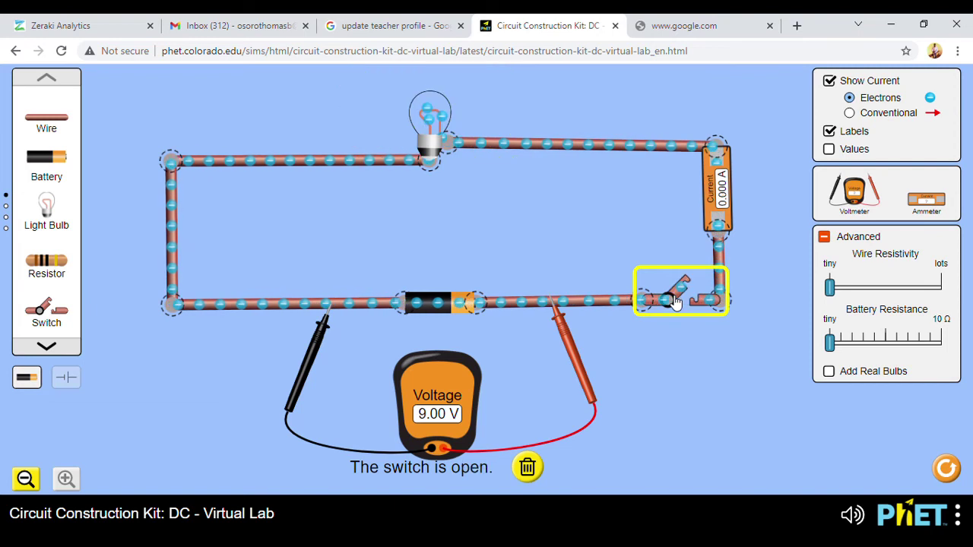
{"action": "left_click", "coordinate": [676, 301]}
{"action": "left_click", "coordinate": [675, 302]}
{"action": "left_click", "coordinate": [675, 301]}
{"action": "left_click", "coordinate": [675, 301]}
{"action": "left_click", "coordinate": [675, 302]}
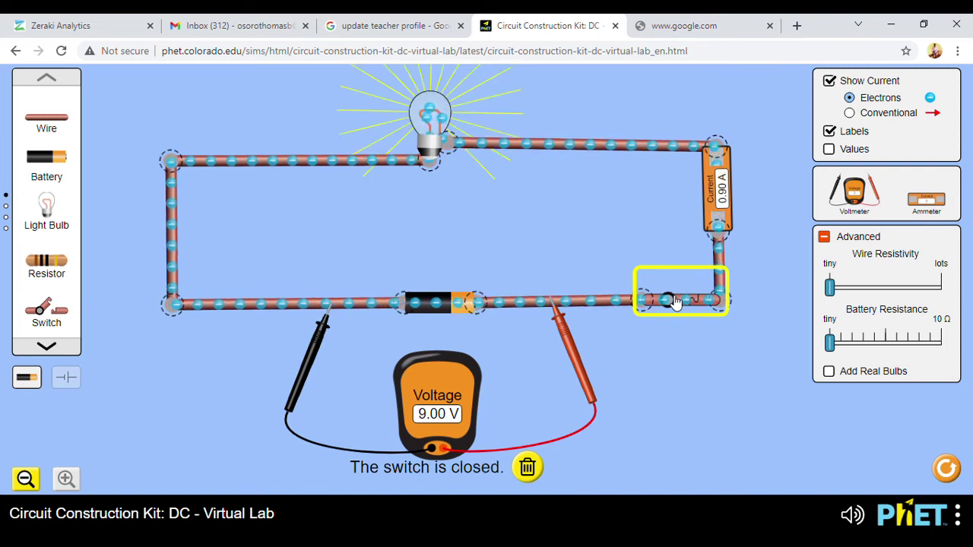
{"action": "left_click", "coordinate": [658, 286]}
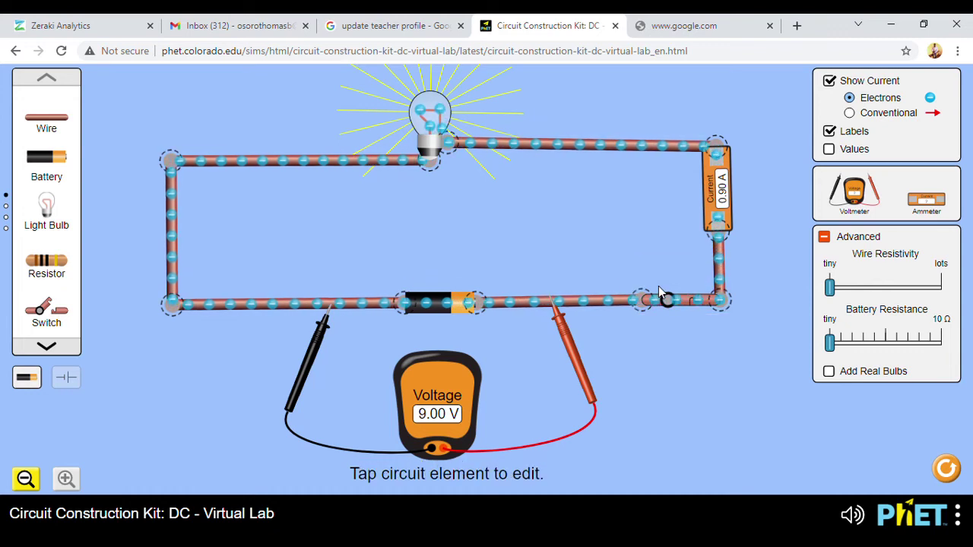
{"action": "left_click", "coordinate": [669, 301]}
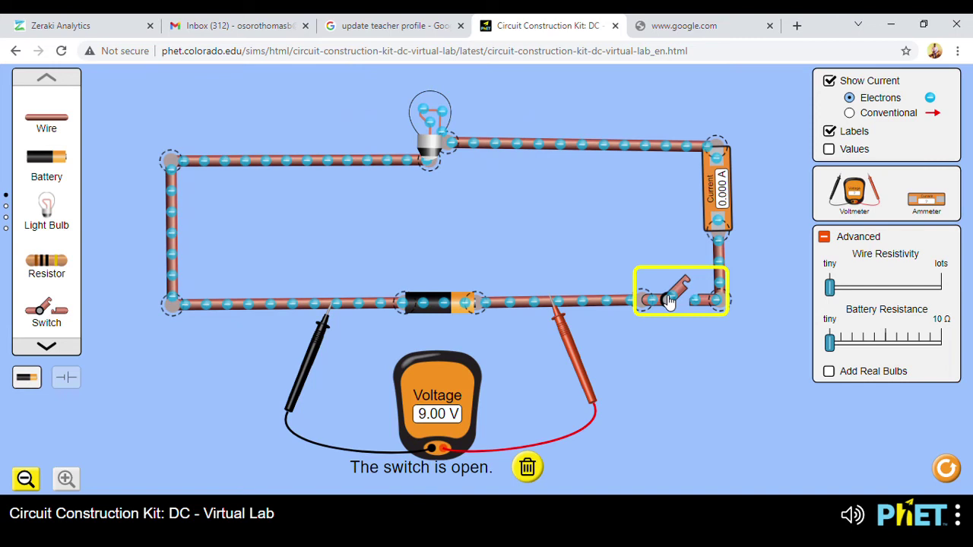
{"action": "left_click", "coordinate": [669, 301]}
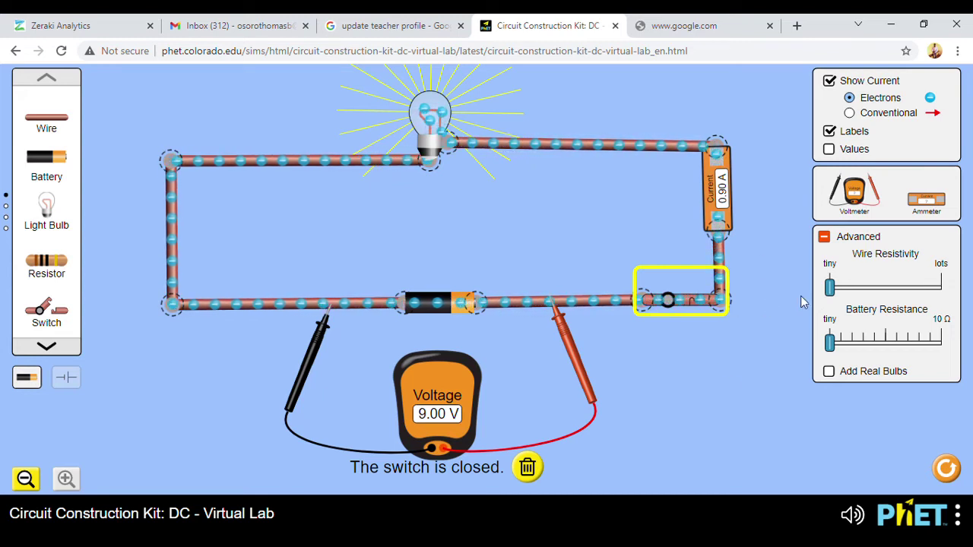
{"action": "left_click", "coordinate": [678, 299]}
{"action": "left_click", "coordinate": [677, 299]}
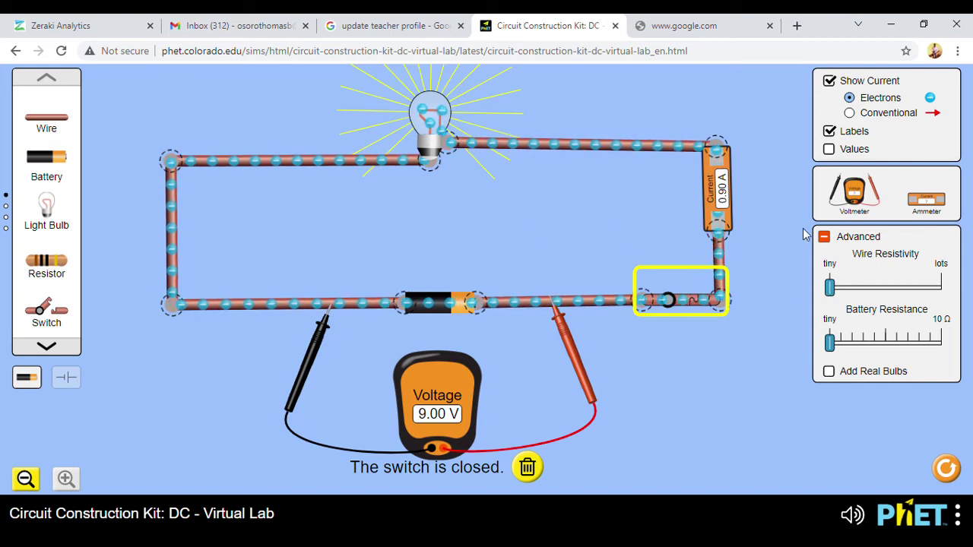
- Try raising the wire resistivity most of the way to lots, return it to tiny, and keep the battery resistance at tiny
{"action": "left_click", "coordinate": [829, 240]}
{"action": "left_click", "coordinate": [826, 238]}
{"action": "left_click", "coordinate": [825, 238]}
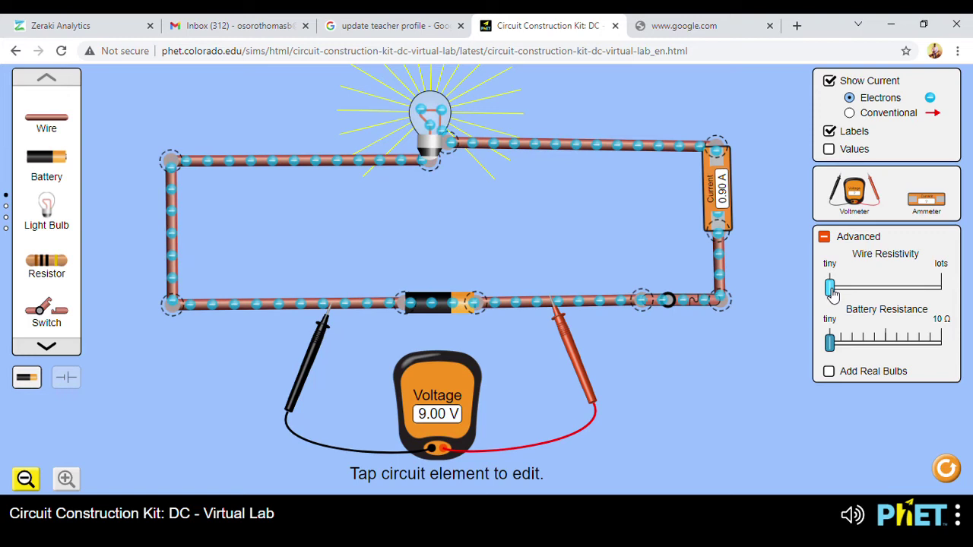
{"action": "left_click_drag", "start_coordinate": [832, 295], "coordinate": [830, 298]}
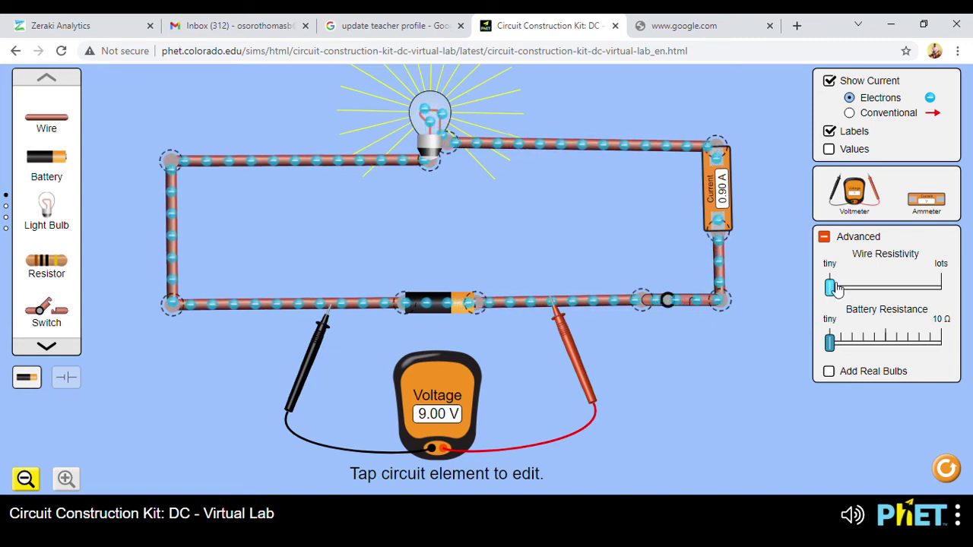
{"action": "left_click_drag", "start_coordinate": [836, 288], "coordinate": [872, 287]}
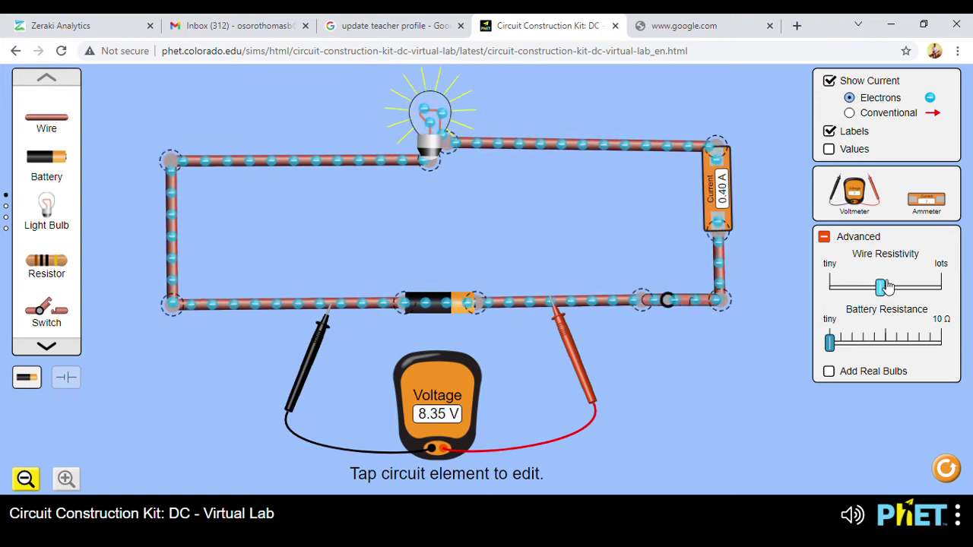
{"action": "mouse_move", "coordinate": [897, 288]}
{"action": "left_mouse_down"}
{"action": "mouse_move", "coordinate": [837, 289]}
{"action": "mouse_move", "coordinate": [893, 296]}
{"action": "left_mouse_up"}
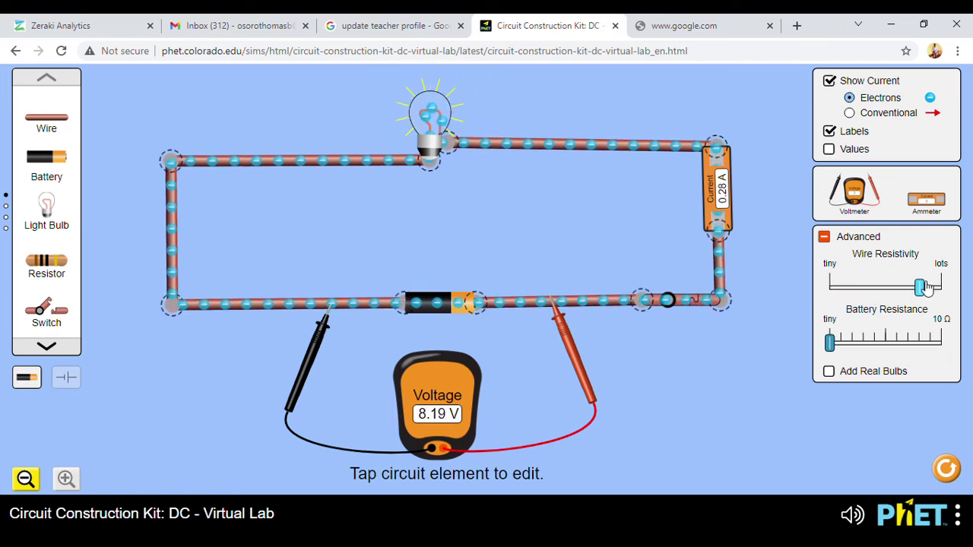
{"action": "mouse_move", "coordinate": [832, 297]}
{"action": "left_mouse_down"}
{"action": "mouse_move", "coordinate": [850, 296]}
{"action": "mouse_move", "coordinate": [834, 297]}
{"action": "left_mouse_up"}
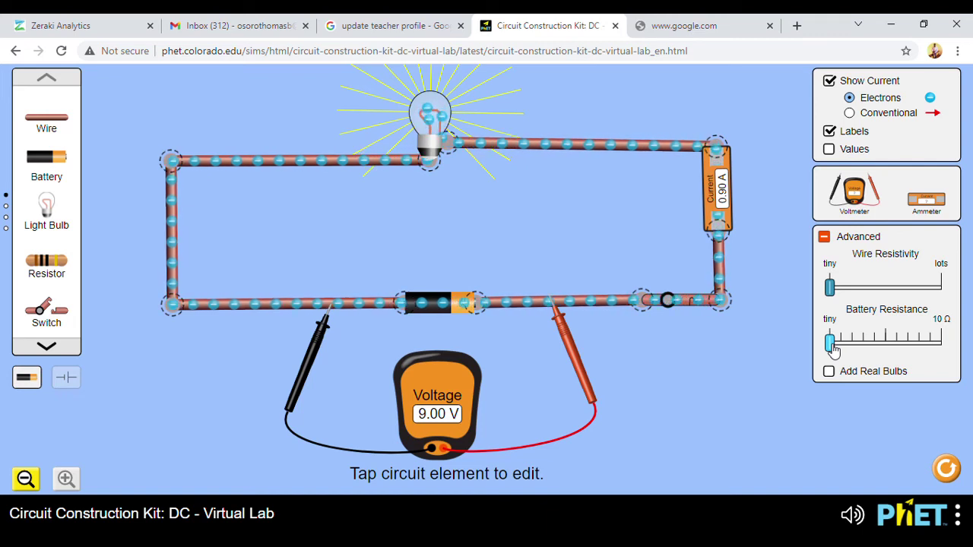
{"action": "mouse_move", "coordinate": [833, 348]}
{"action": "left_mouse_down"}
{"action": "mouse_move", "coordinate": [912, 339]}
{"action": "mouse_move", "coordinate": [853, 341]}
{"action": "mouse_move", "coordinate": [818, 356]}
{"action": "mouse_move", "coordinate": [839, 344]}
{"action": "mouse_move", "coordinate": [932, 342]}
{"action": "mouse_move", "coordinate": [824, 348]}
{"action": "left_mouse_up"}
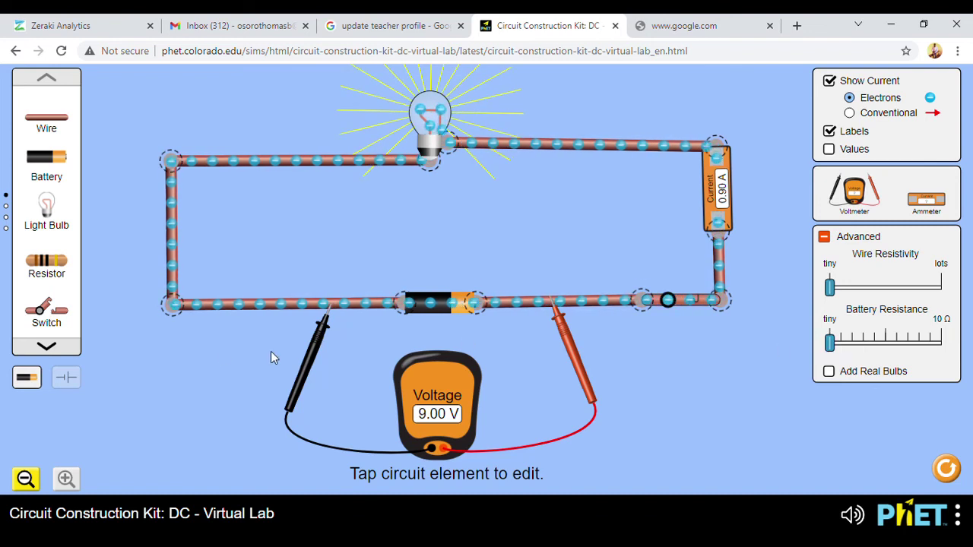
- Look through all the pages of available circuit components and return to the first set with the basic parts
{"action": "left_click", "coordinate": [69, 349]}
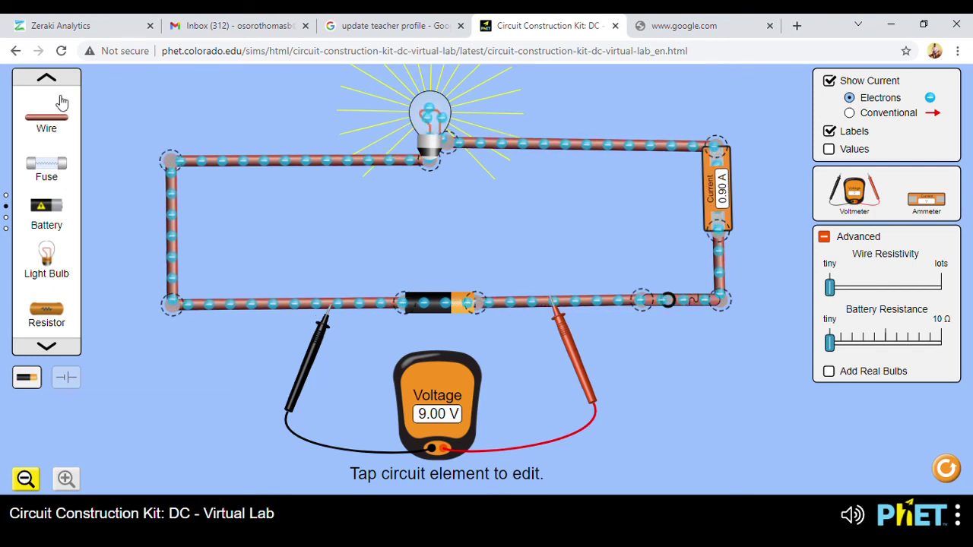
{"action": "left_click", "coordinate": [55, 349]}
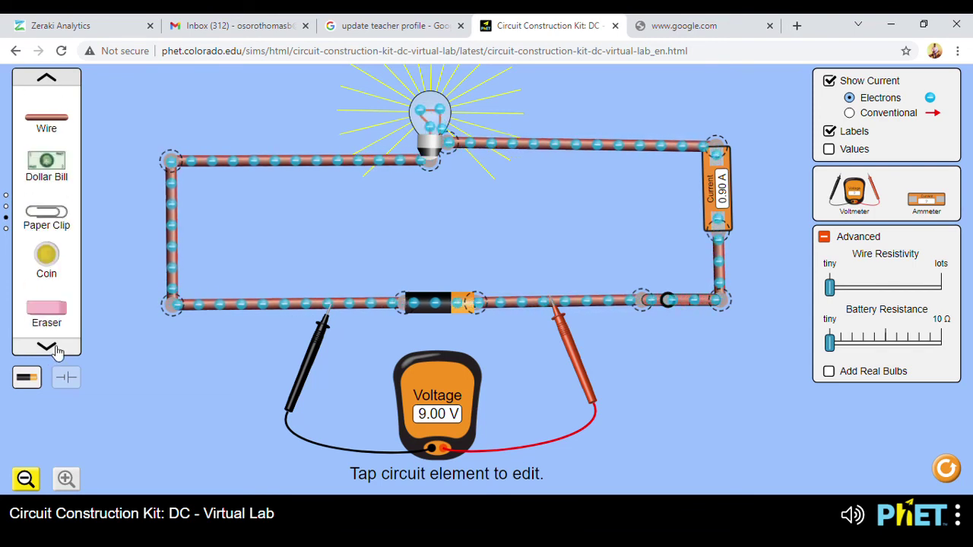
{"action": "left_click", "coordinate": [53, 349]}
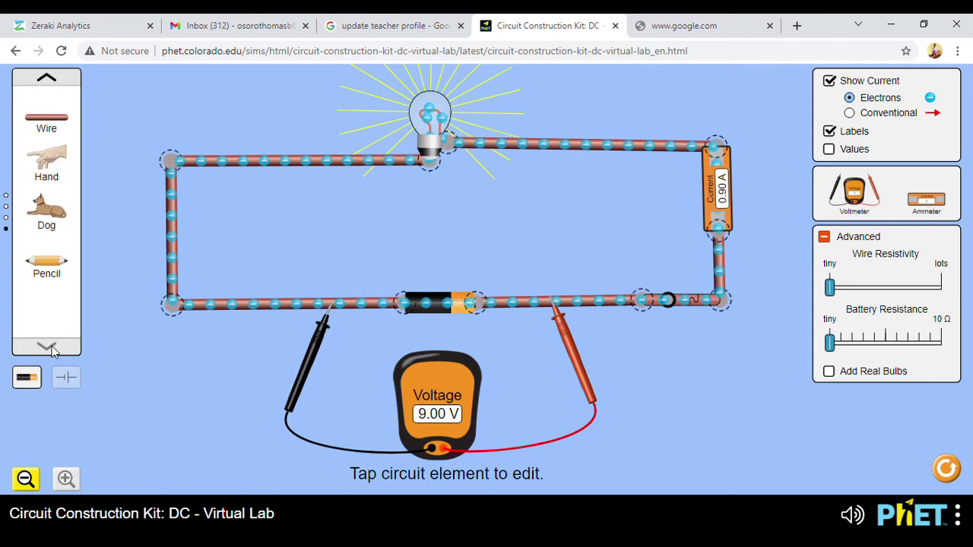
{"action": "left_click", "coordinate": [47, 78]}
{"action": "left_click", "coordinate": [47, 78]}
{"action": "left_click", "coordinate": [48, 79]}
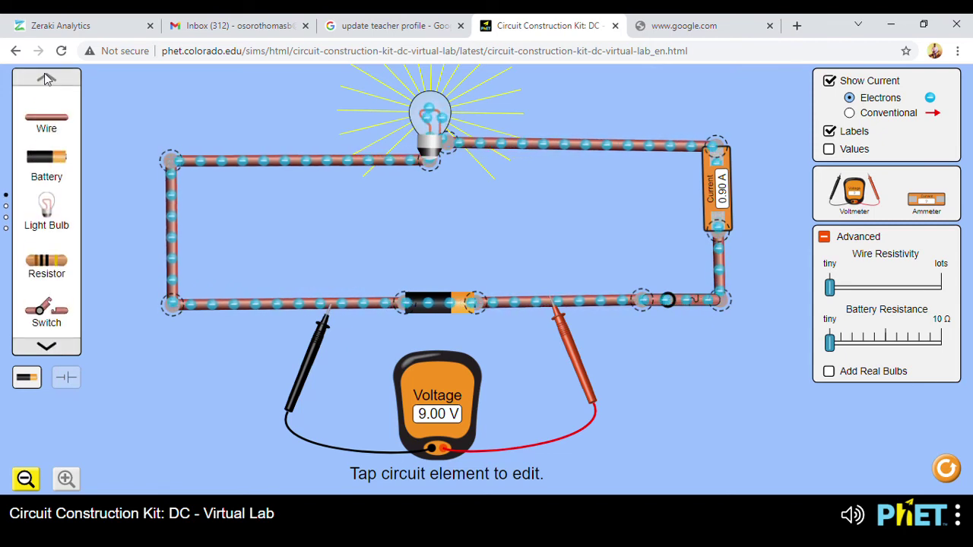
{"action": "left_click", "coordinate": [47, 348]}
{"action": "left_click", "coordinate": [47, 349]}
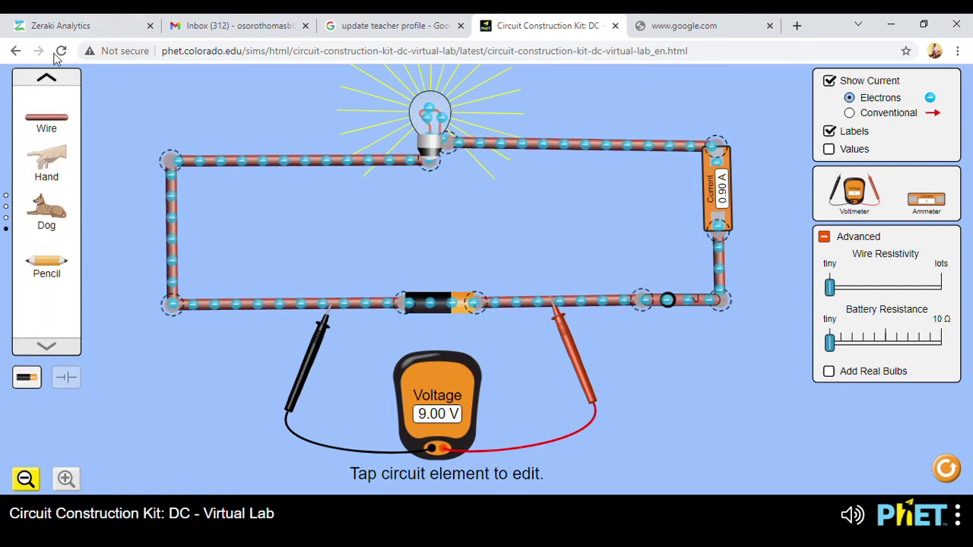
{"action": "left_click", "coordinate": [47, 79]}
{"action": "left_click", "coordinate": [47, 79]}
{"action": "left_click", "coordinate": [47, 79]}
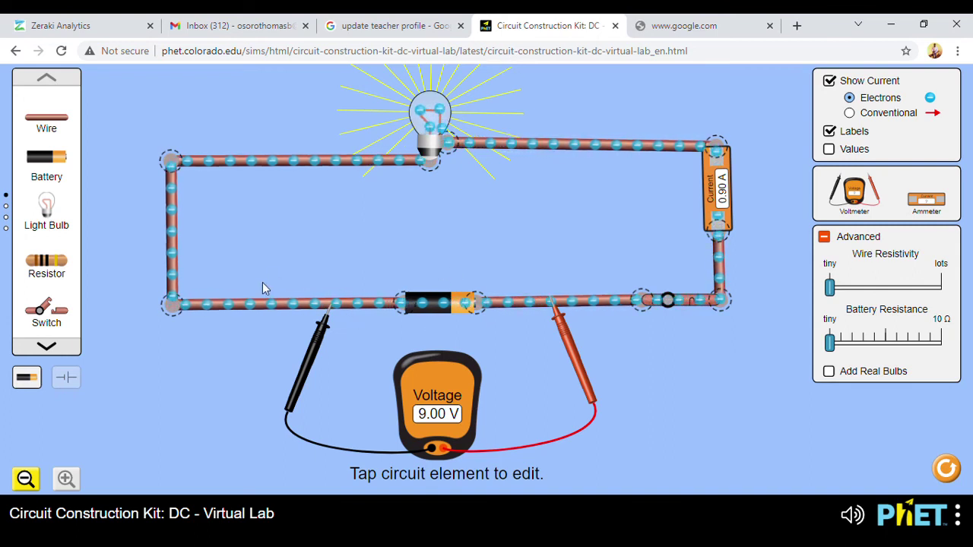
- Split the junction at the battery's negative end and insert a second battery in series, moving the black probe along the shortened wire
{"action": "left_click", "coordinate": [403, 303]}
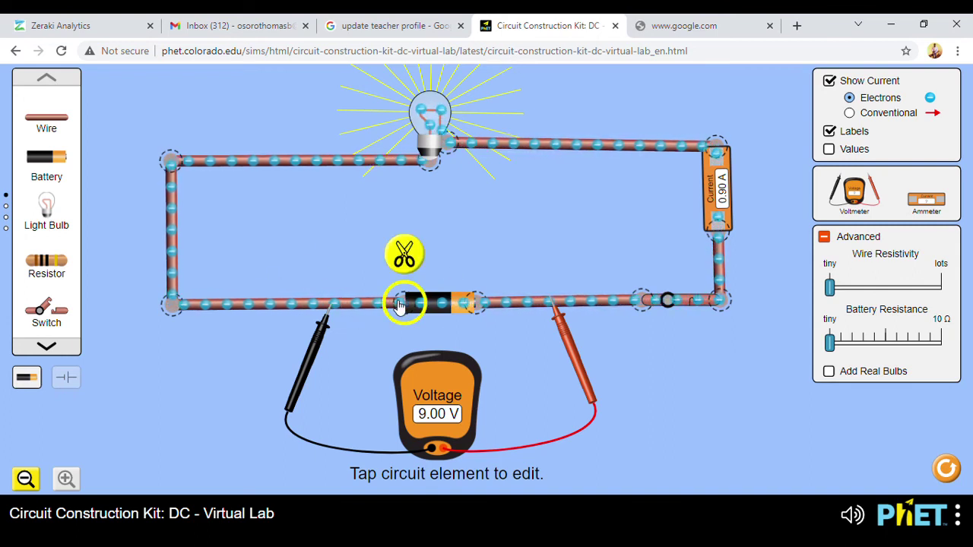
{"action": "left_click", "coordinate": [403, 254]}
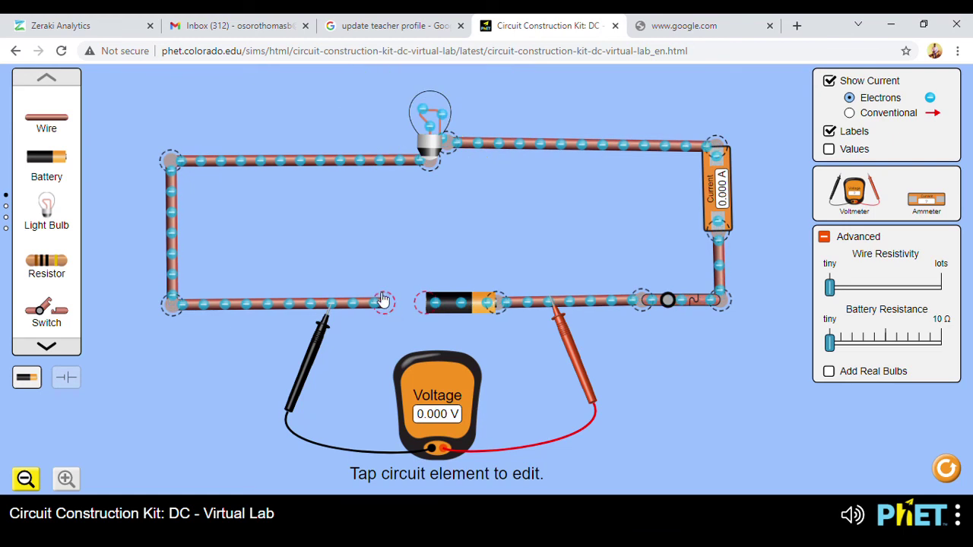
{"action": "left_click_drag", "start_coordinate": [388, 304], "coordinate": [352, 305]}
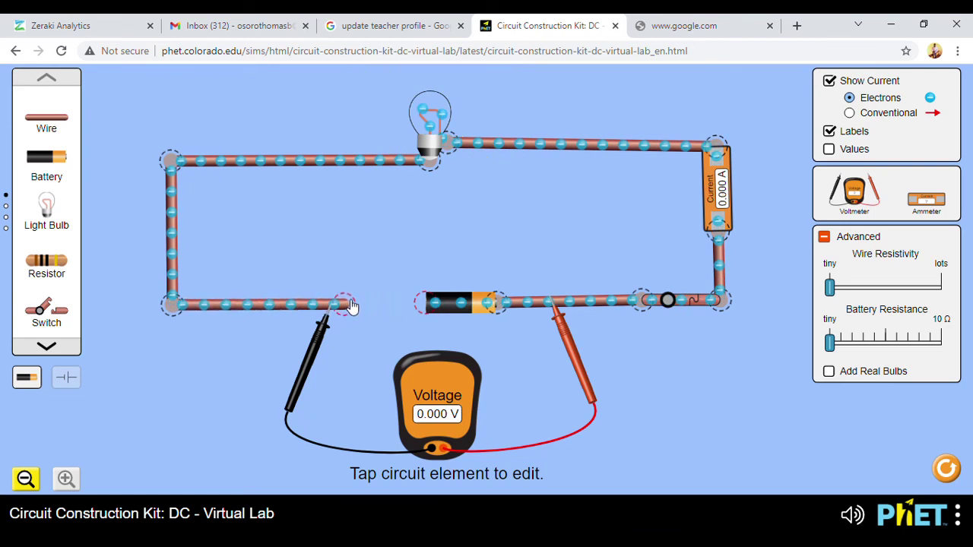
{"action": "left_click_drag", "start_coordinate": [51, 162], "coordinate": [410, 316]}
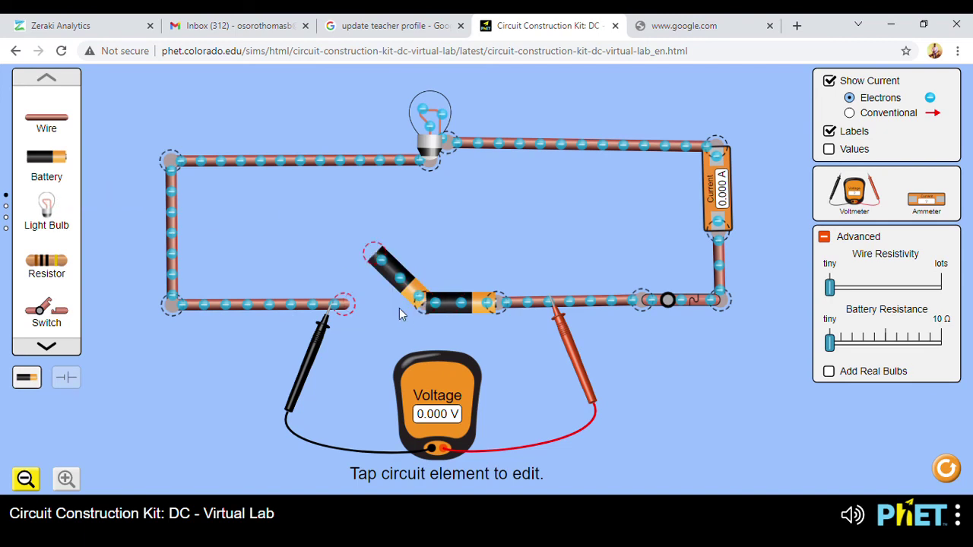
{"action": "left_click", "coordinate": [339, 303]}
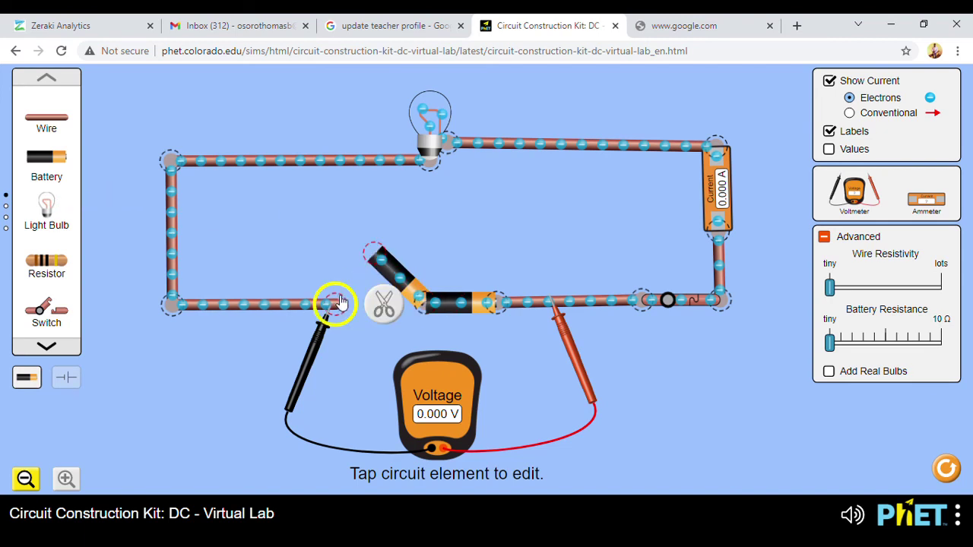
{"action": "left_click", "coordinate": [327, 347]}
{"action": "left_click_drag", "start_coordinate": [308, 344], "coordinate": [274, 349]}
{"action": "left_click_drag", "start_coordinate": [371, 251], "coordinate": [342, 306]}
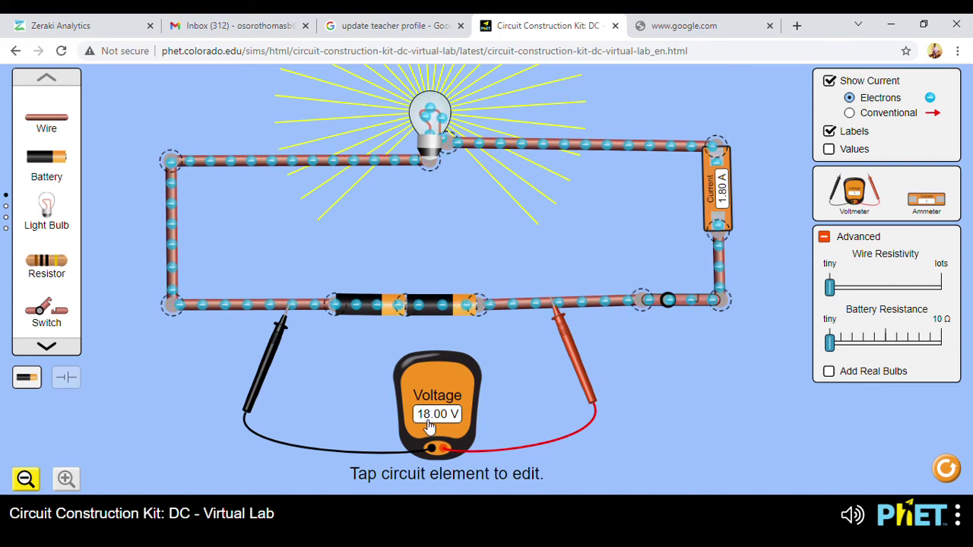
- Disconnect the wire from the negative end of the two batteries and reconnect it there
{"action": "left_click", "coordinate": [336, 304]}
{"action": "left_click", "coordinate": [335, 253]}
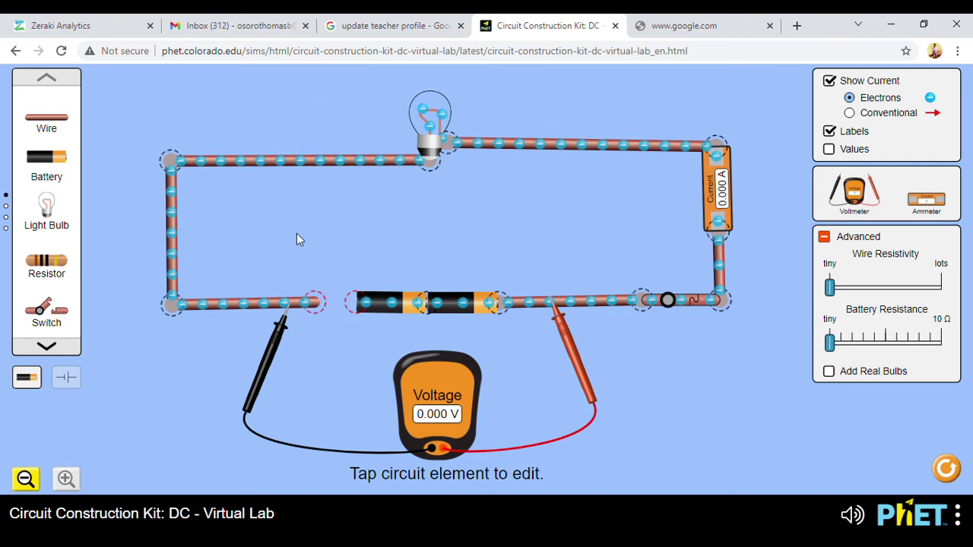
{"action": "left_click_drag", "start_coordinate": [315, 307], "coordinate": [352, 304]}
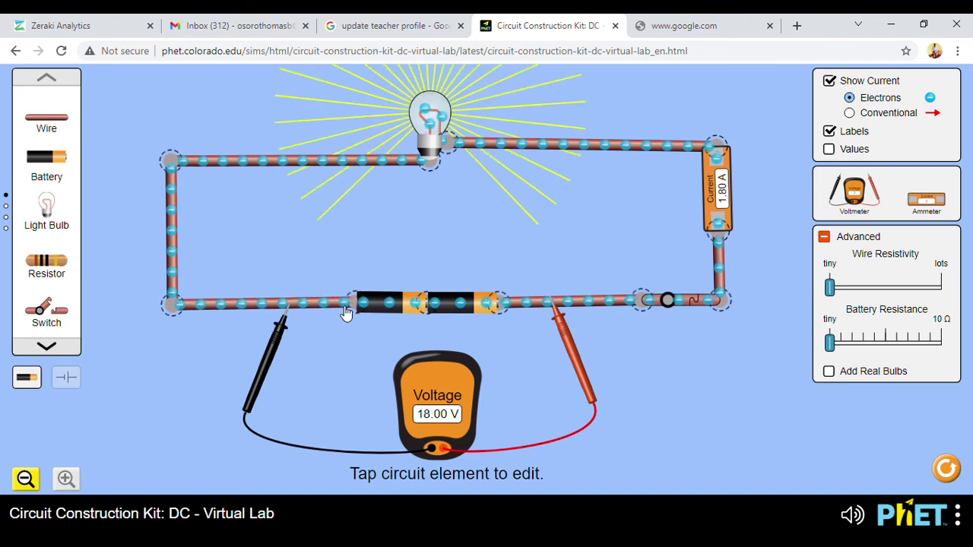
- Split the junction at the bulb's side contact, shorten the wire from the ammeter, and attach a second light bulb to its free end
{"action": "left_click", "coordinate": [572, 147]}
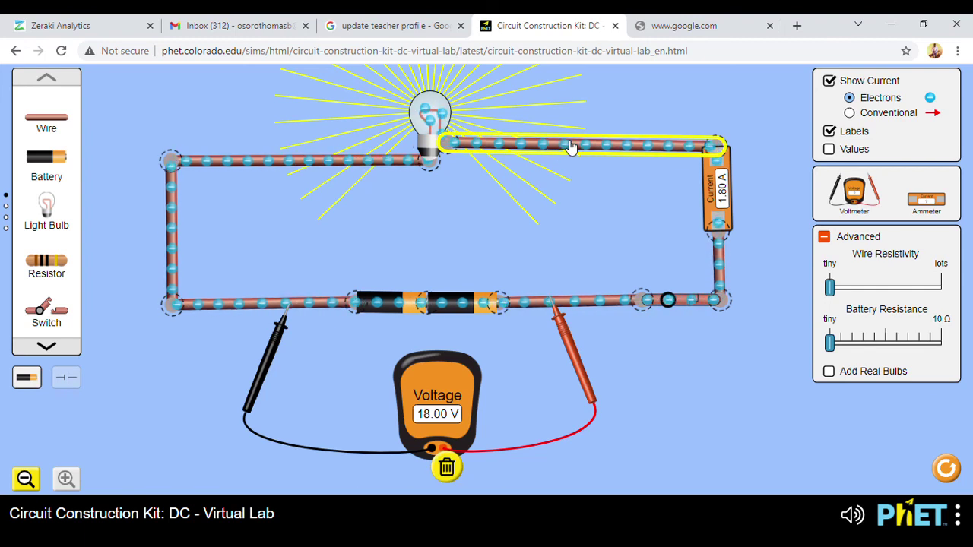
{"action": "left_click", "coordinate": [448, 143]}
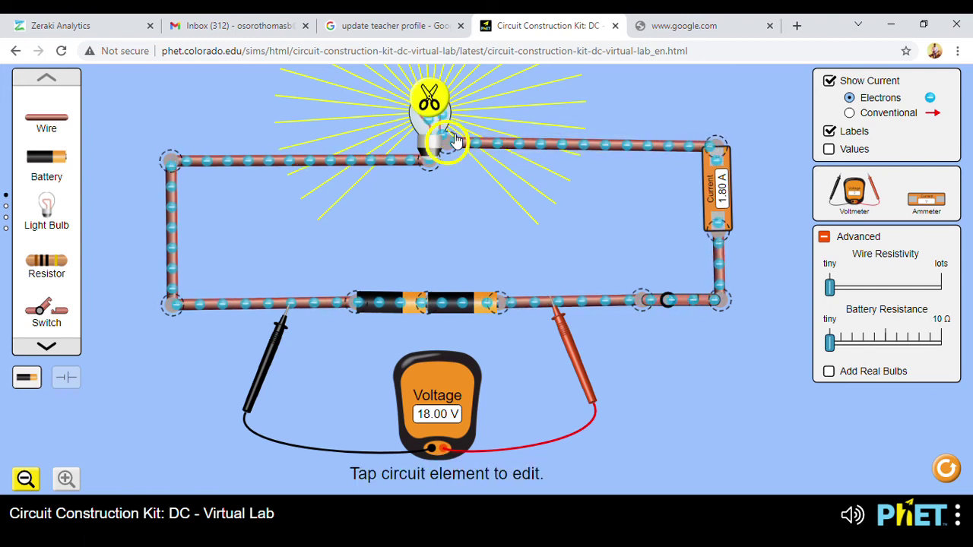
{"action": "left_click", "coordinate": [430, 99]}
{"action": "left_click_drag", "start_coordinate": [467, 148], "coordinate": [496, 148]}
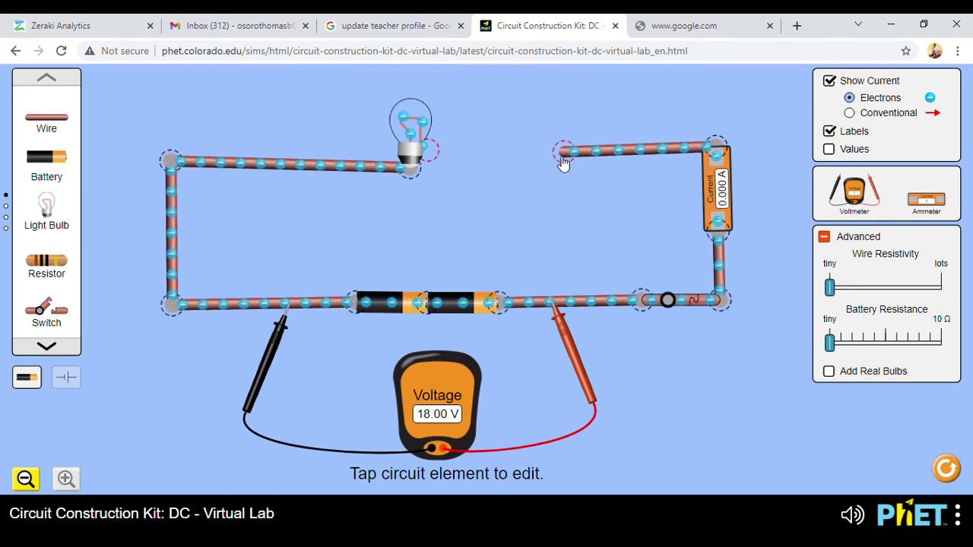
{"action": "left_click_drag", "start_coordinate": [57, 211], "coordinate": [524, 164]}
{"action": "left_click_drag", "start_coordinate": [530, 164], "coordinate": [542, 161]}
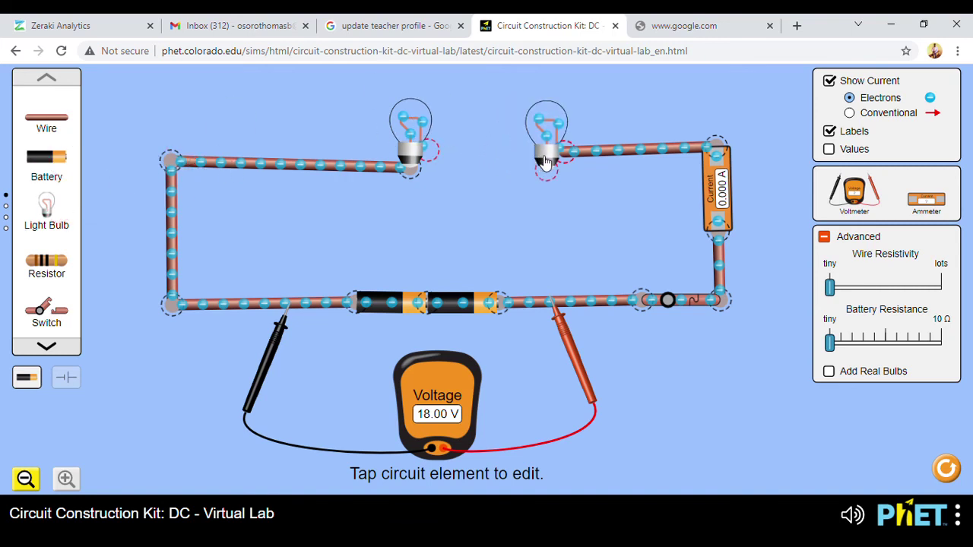
- Join the two bulbs in series with a wire and stretch it so the second bulb sits close to the ammeter
{"action": "left_click_drag", "start_coordinate": [58, 115], "coordinate": [462, 157]}
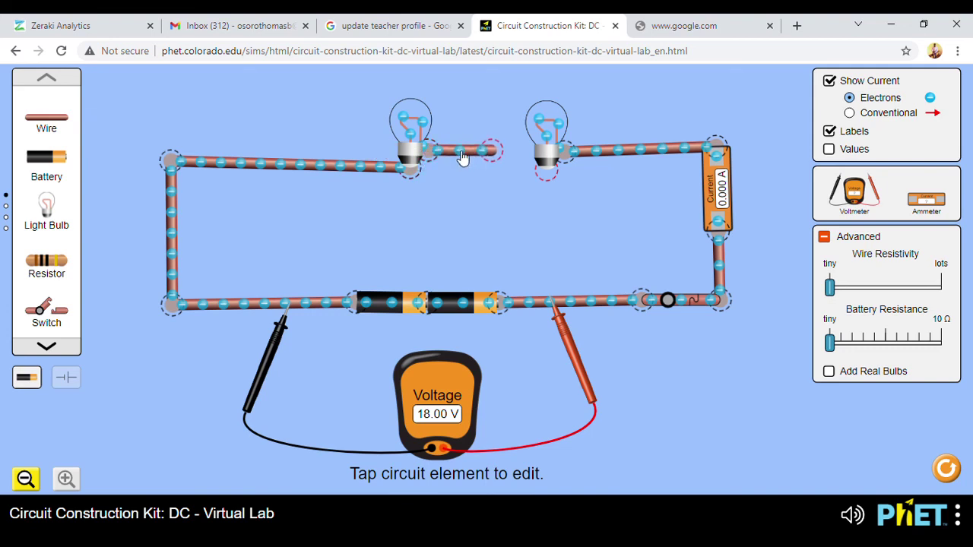
{"action": "left_click_drag", "start_coordinate": [556, 150], "coordinate": [516, 131]}
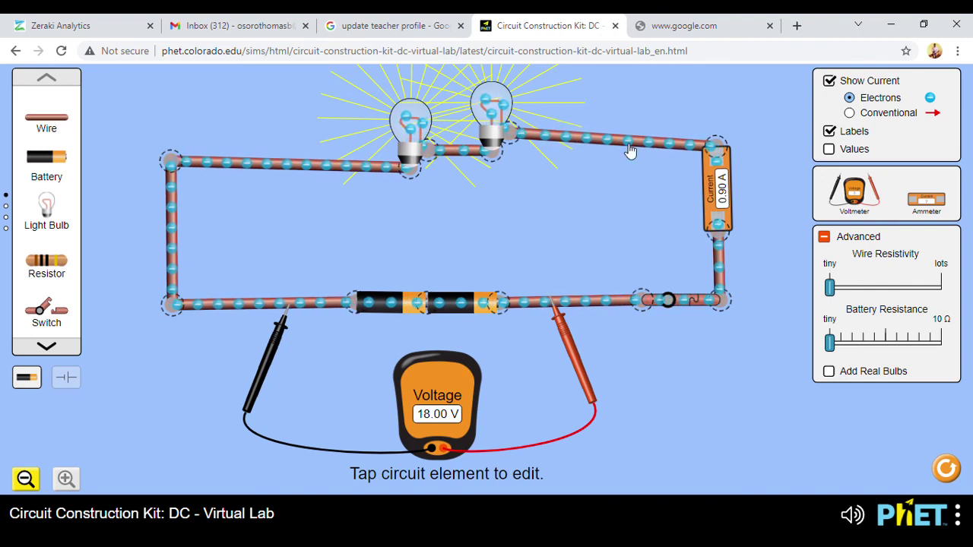
{"action": "left_click", "coordinate": [466, 152]}
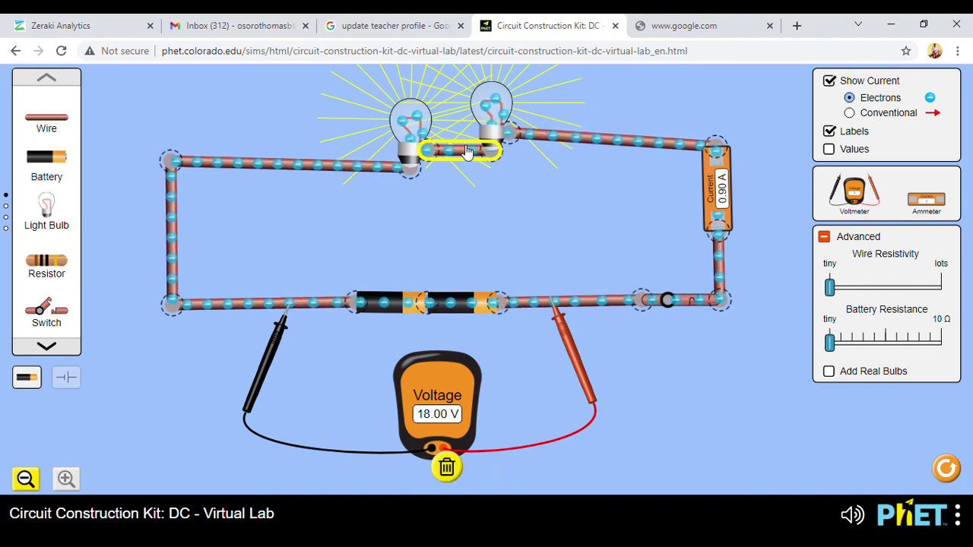
{"action": "left_click_drag", "start_coordinate": [495, 153], "coordinate": [622, 156]}
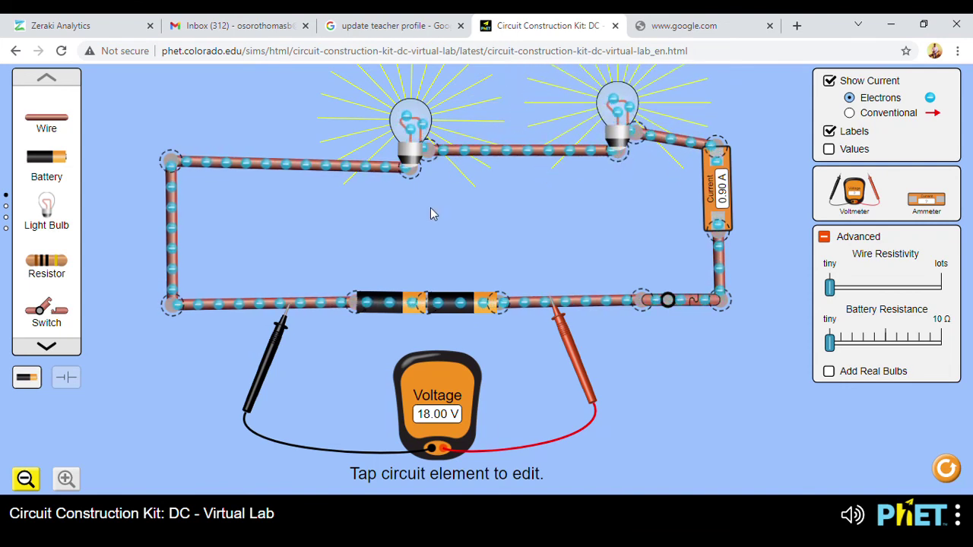